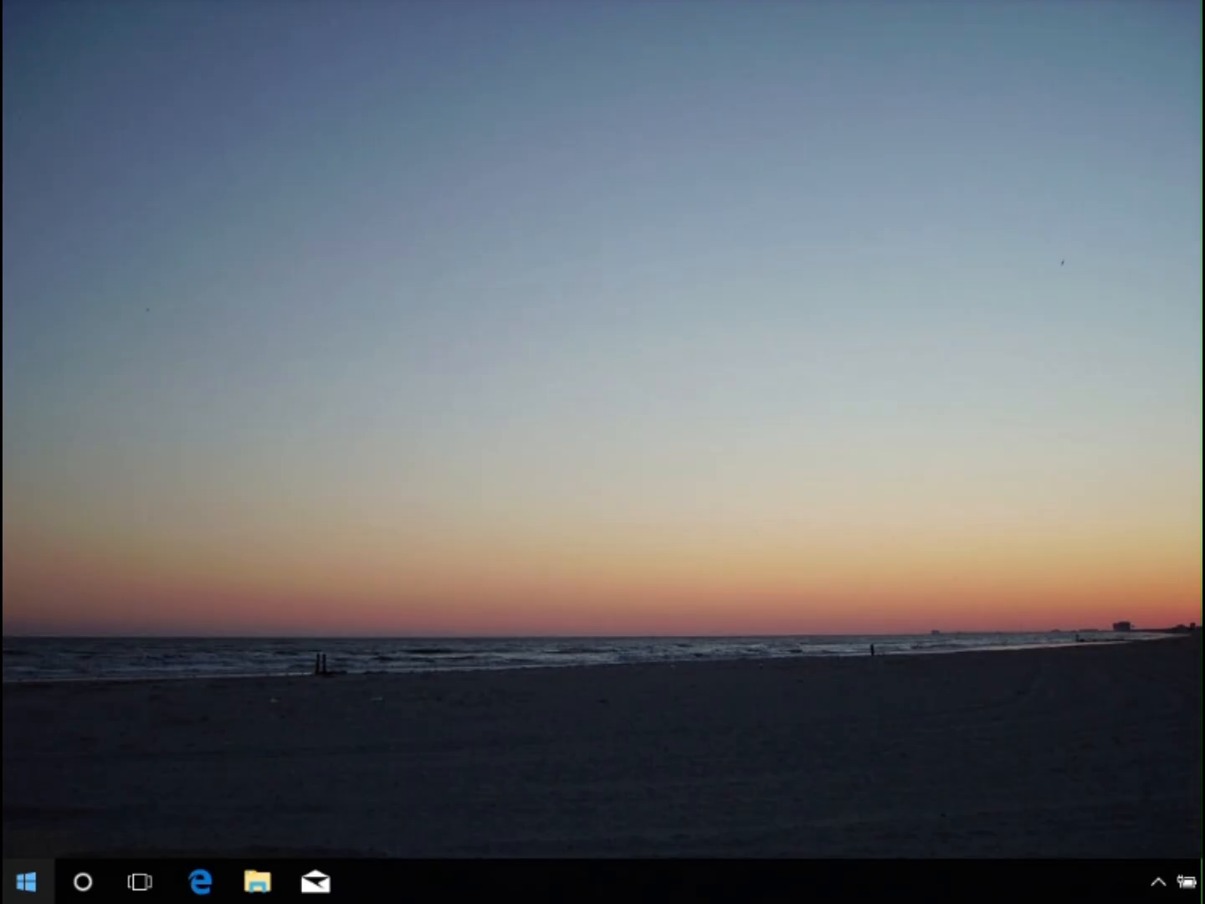
Open the Edge browser and search Google for "irongeek thumbscrew"
{"action": "left_click", "coordinate": [201, 882]}
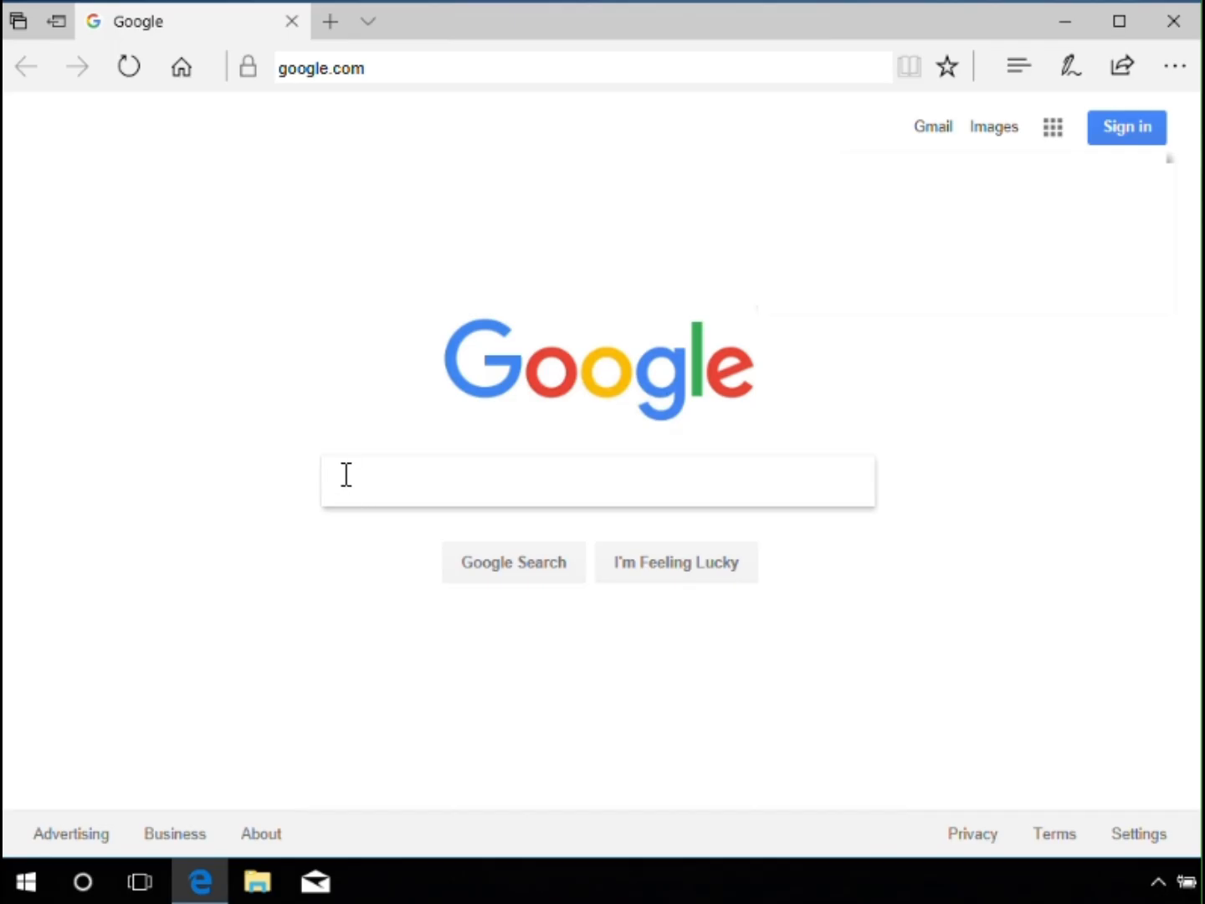
{"action": "type", "text": "irongeek thumb"}
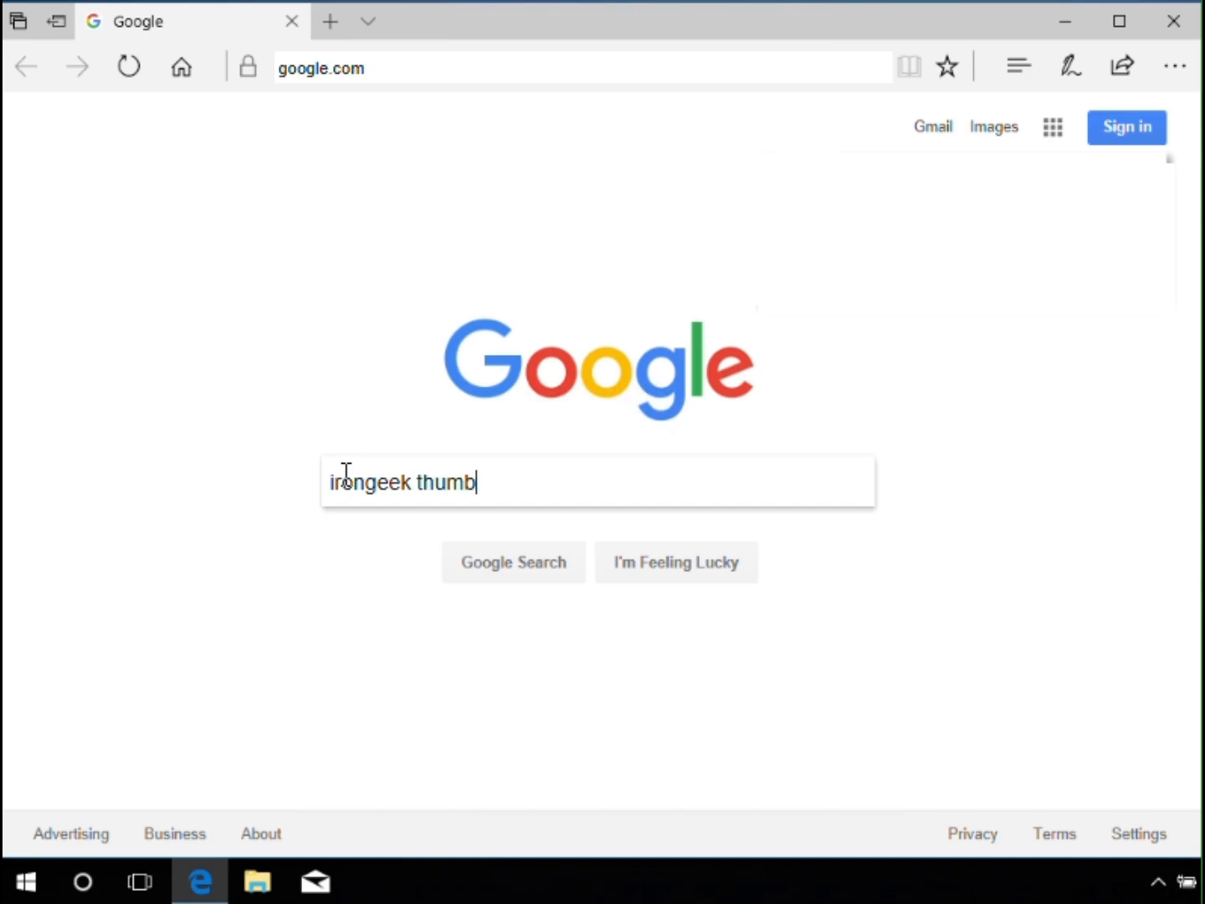
{"action": "type", "text": "screw"}
{"action": "key", "text": "Return"}
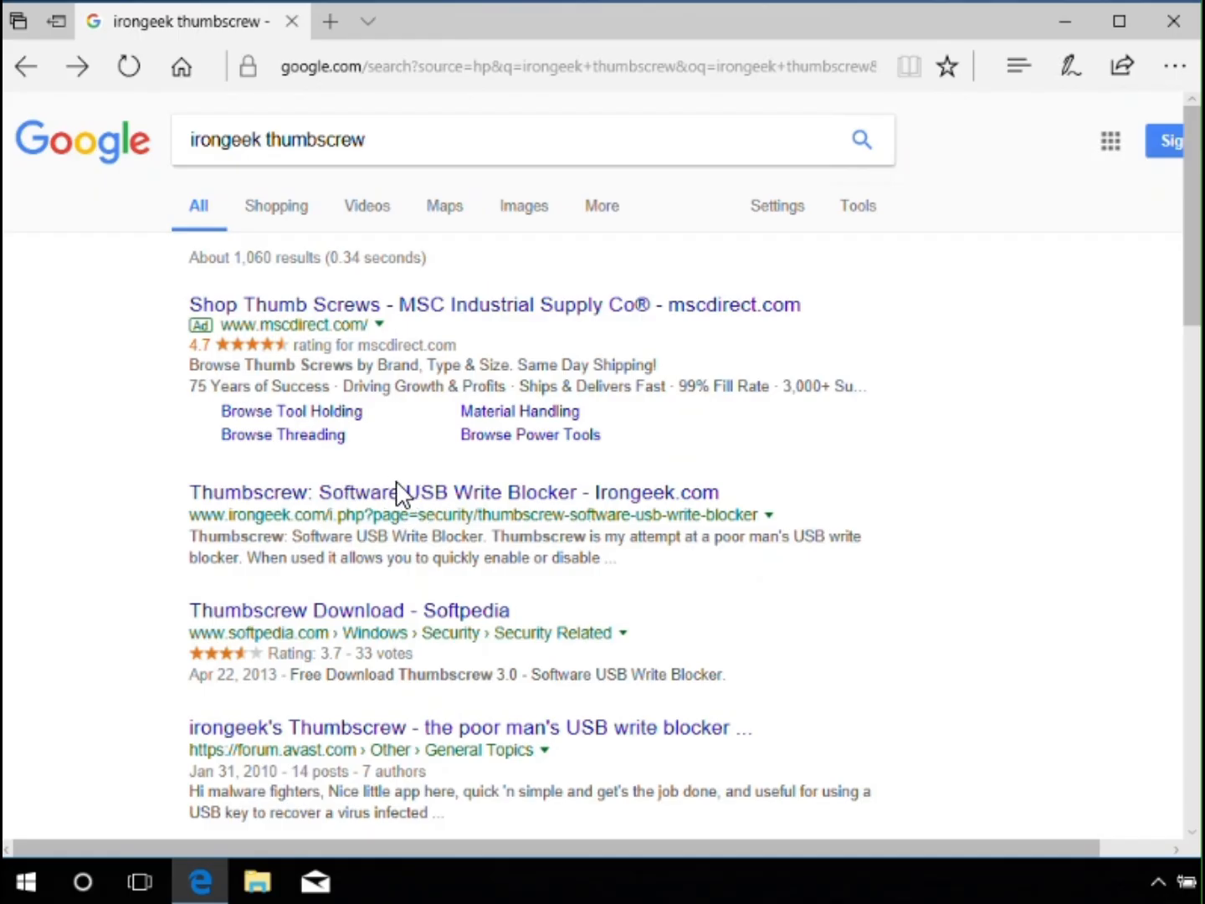
Open the Irongeek.com page for the Thumbscrew software USB write blocker, then download and save thumbscrew.zip
{"action": "left_click", "coordinate": [422, 493]}
{"action": "scroll", "coordinate": [614, 779], "scroll_direction": "down", "scroll_amount": 3}
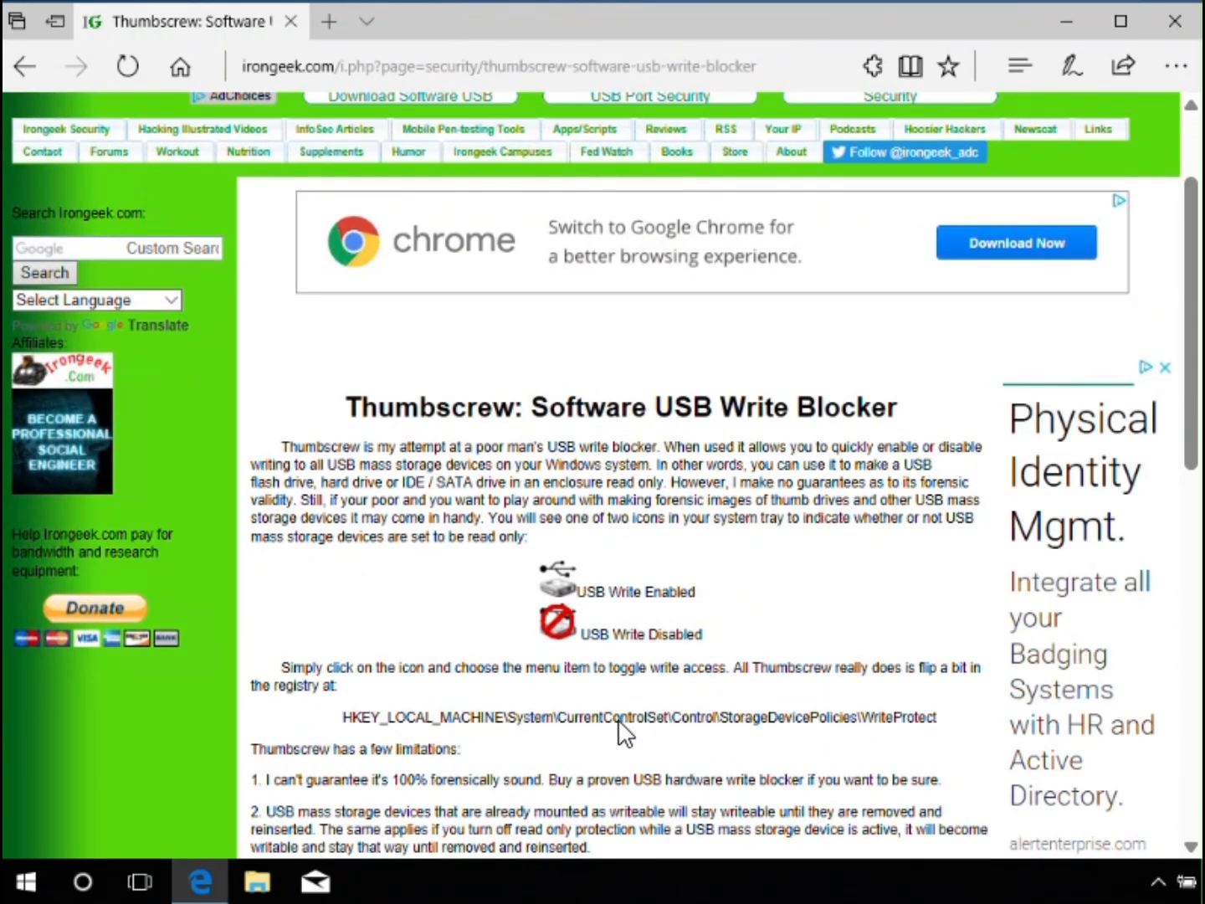
{"action": "scroll", "coordinate": [586, 637], "scroll_direction": "down", "scroll_amount": 3}
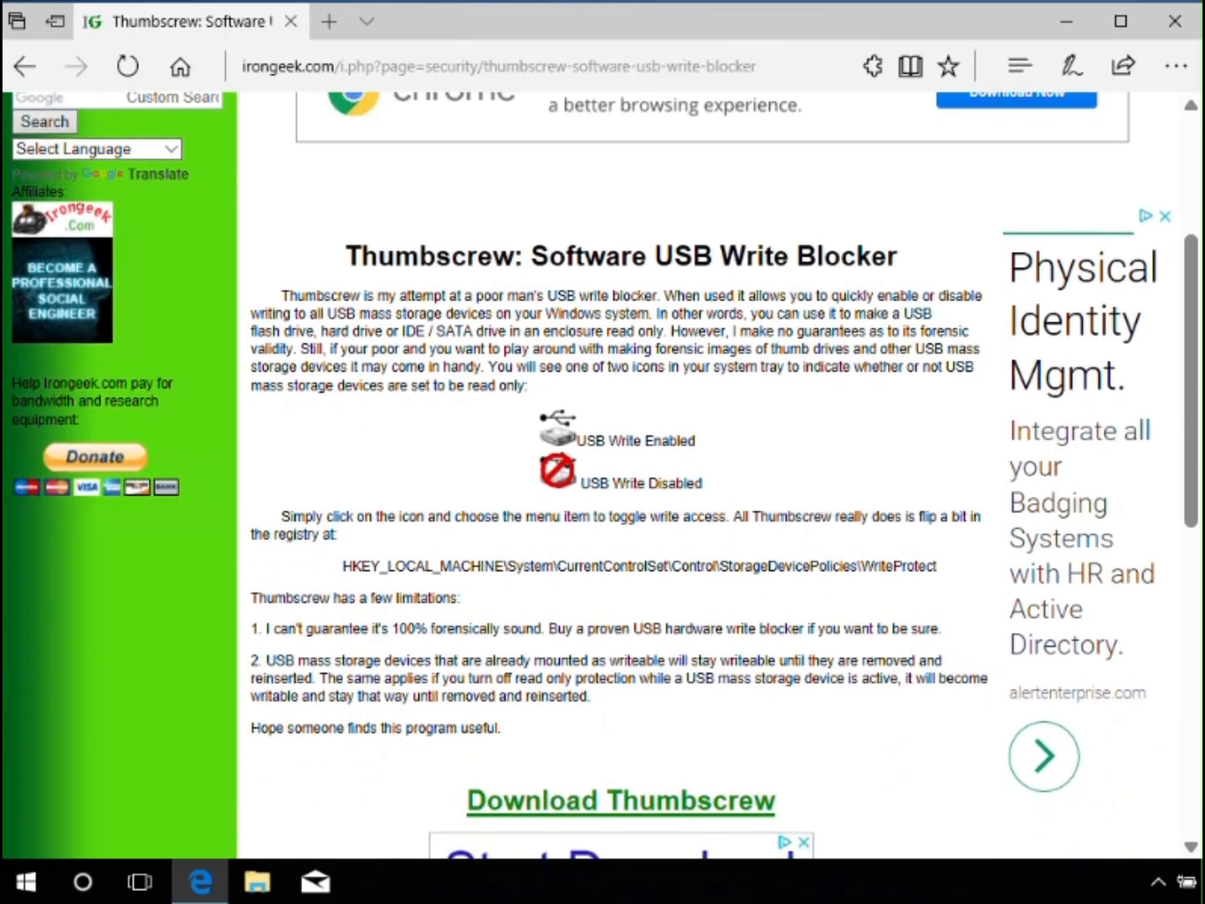
{"action": "left_click", "coordinate": [666, 805]}
{"action": "scroll", "coordinate": [670, 787], "scroll_direction": "down", "scroll_amount": 4}
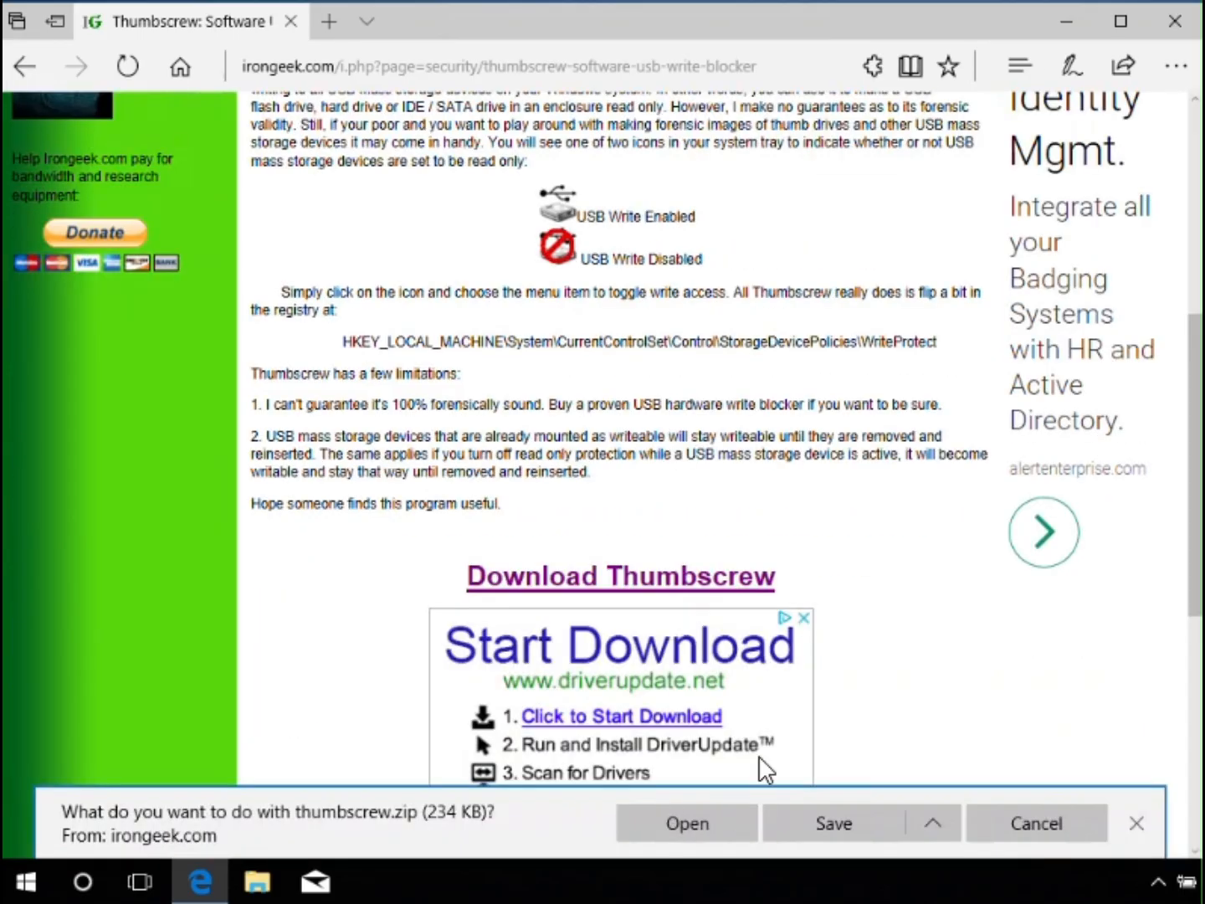
{"action": "left_click", "coordinate": [842, 827]}
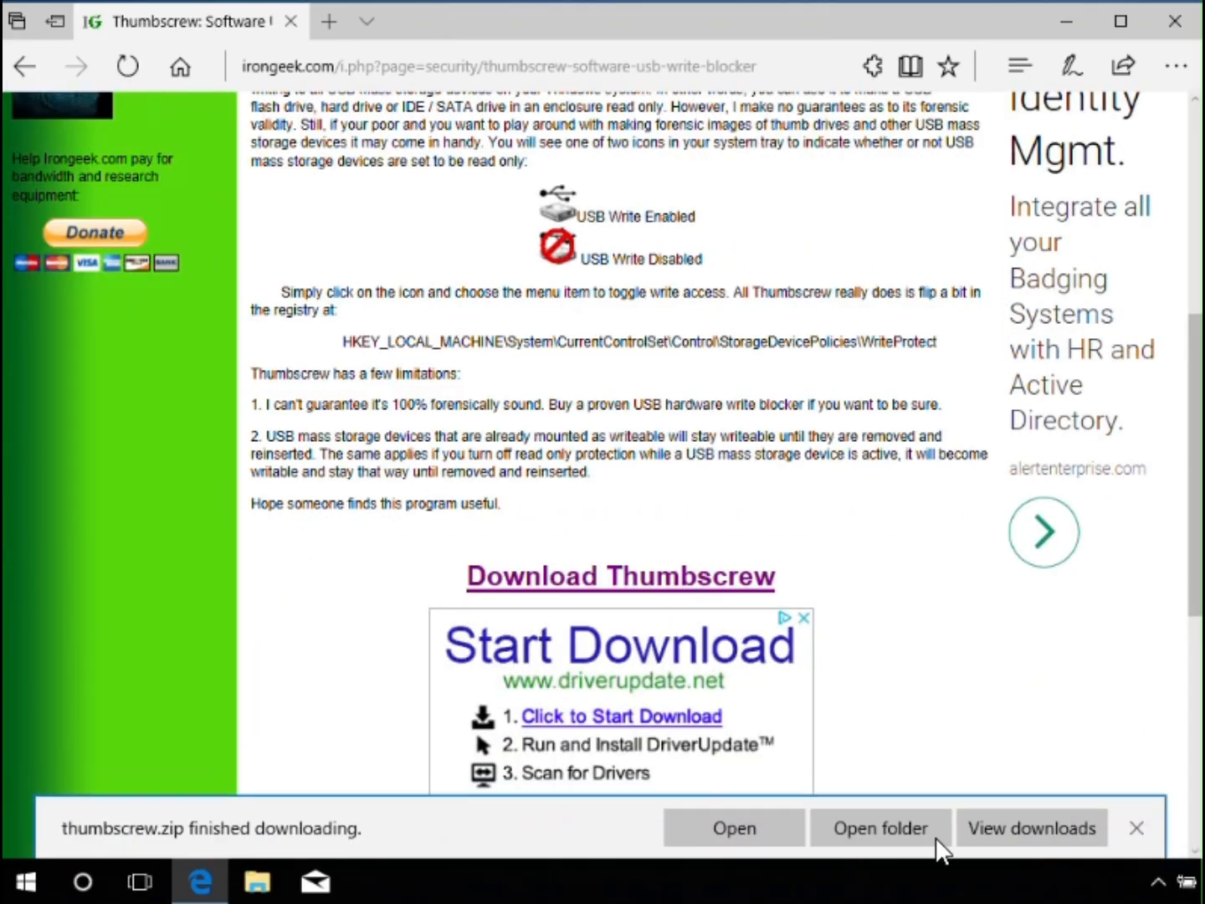
Show thumbscrew.zip in its download folder and extract all its files to the default thumbscrew folder
{"action": "left_click", "coordinate": [888, 841]}
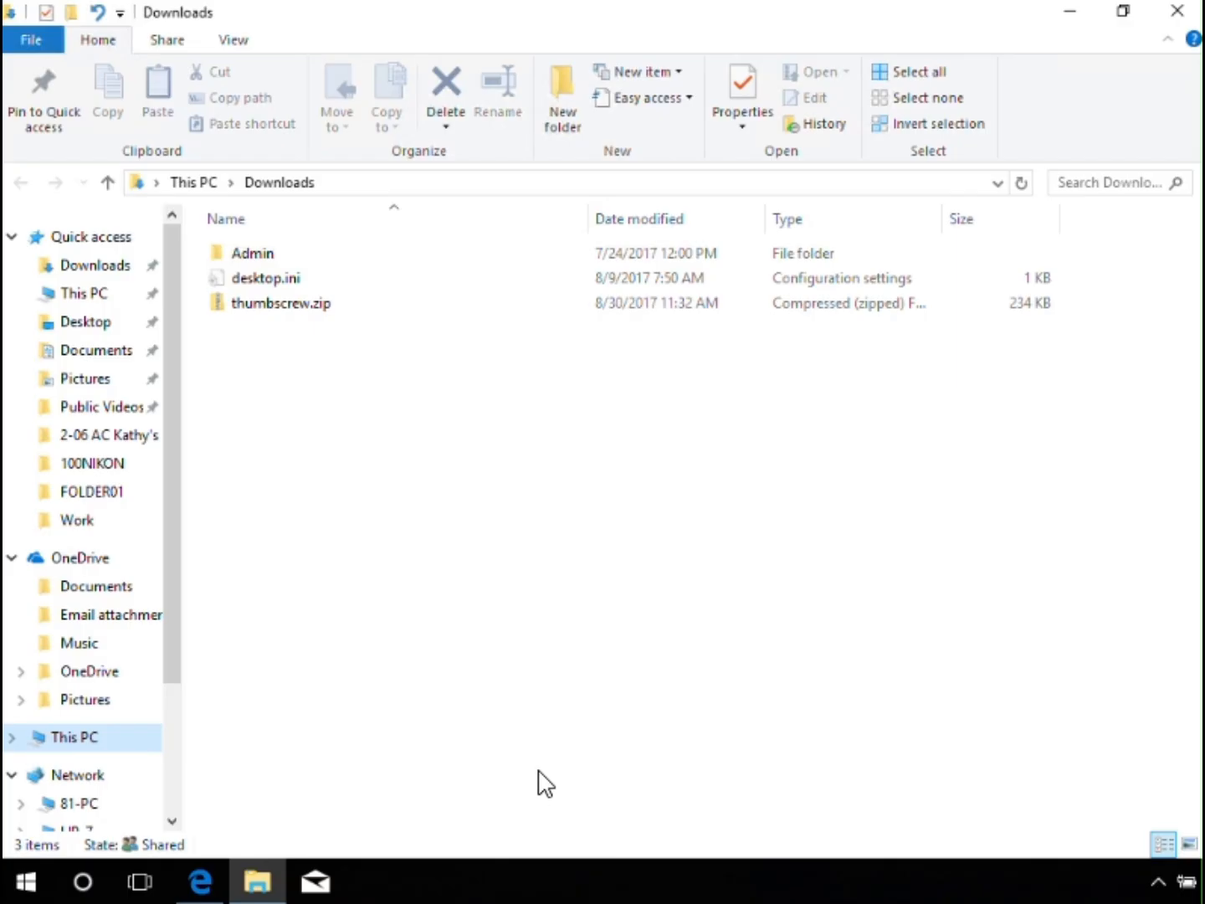
{"action": "right_click", "coordinate": [290, 304]}
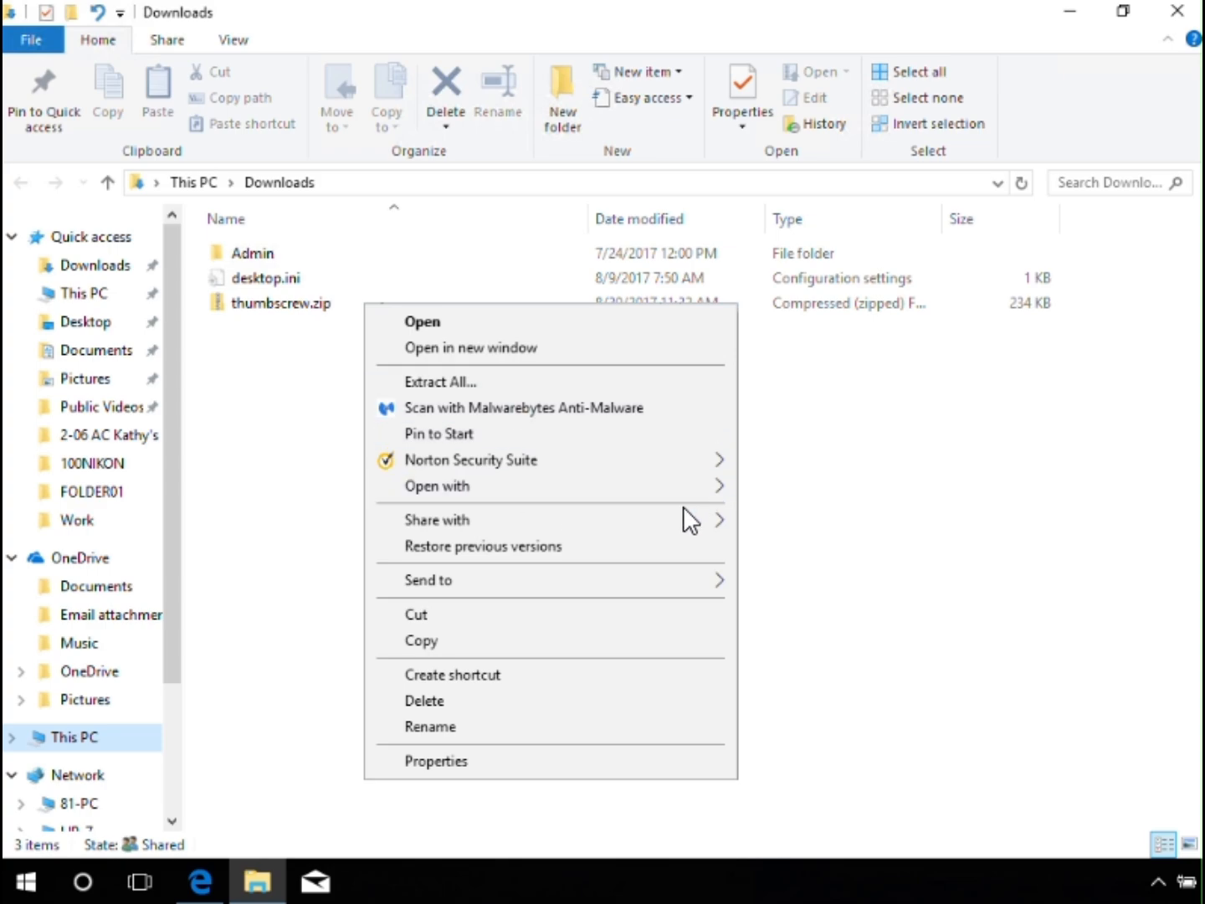
{"action": "left_click", "coordinate": [441, 383]}
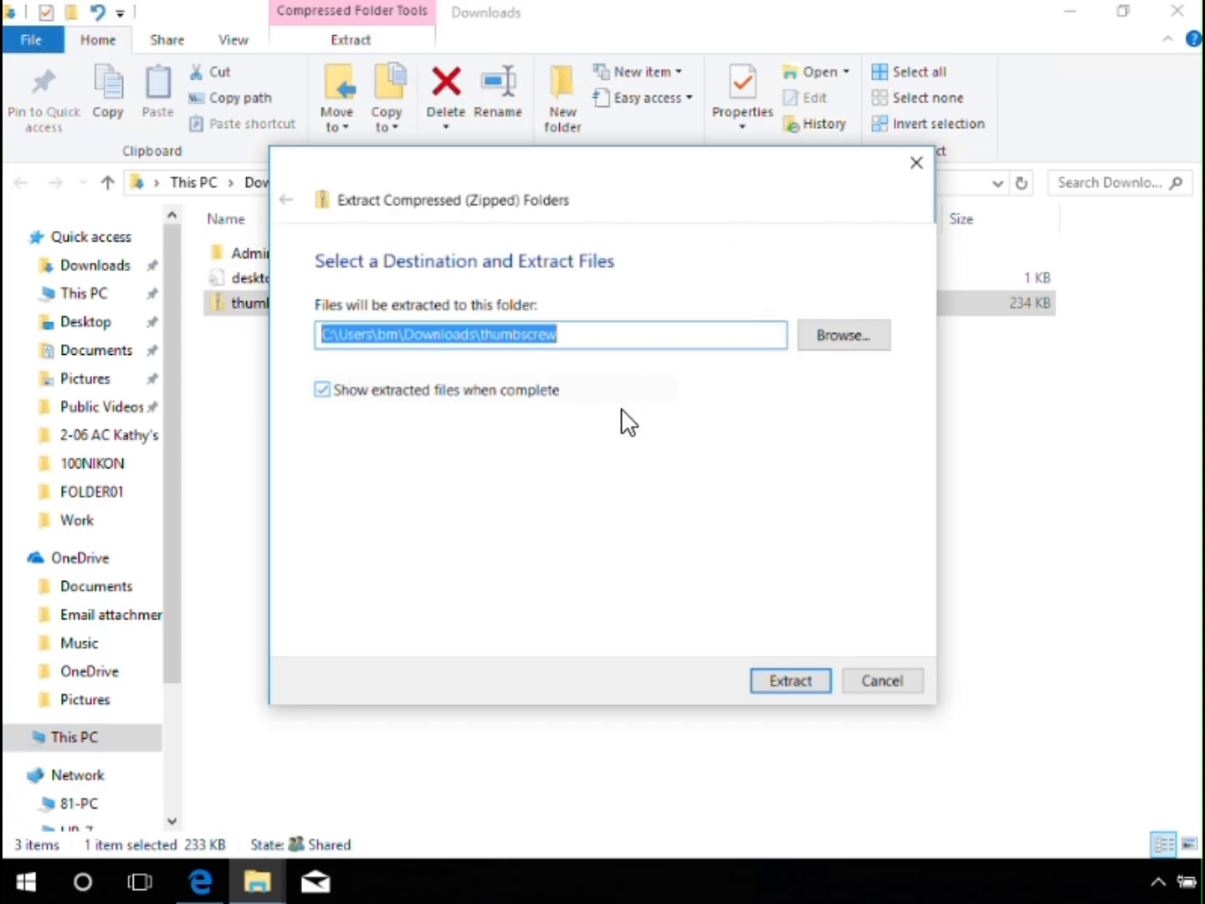
{"action": "left_click", "coordinate": [790, 681]}
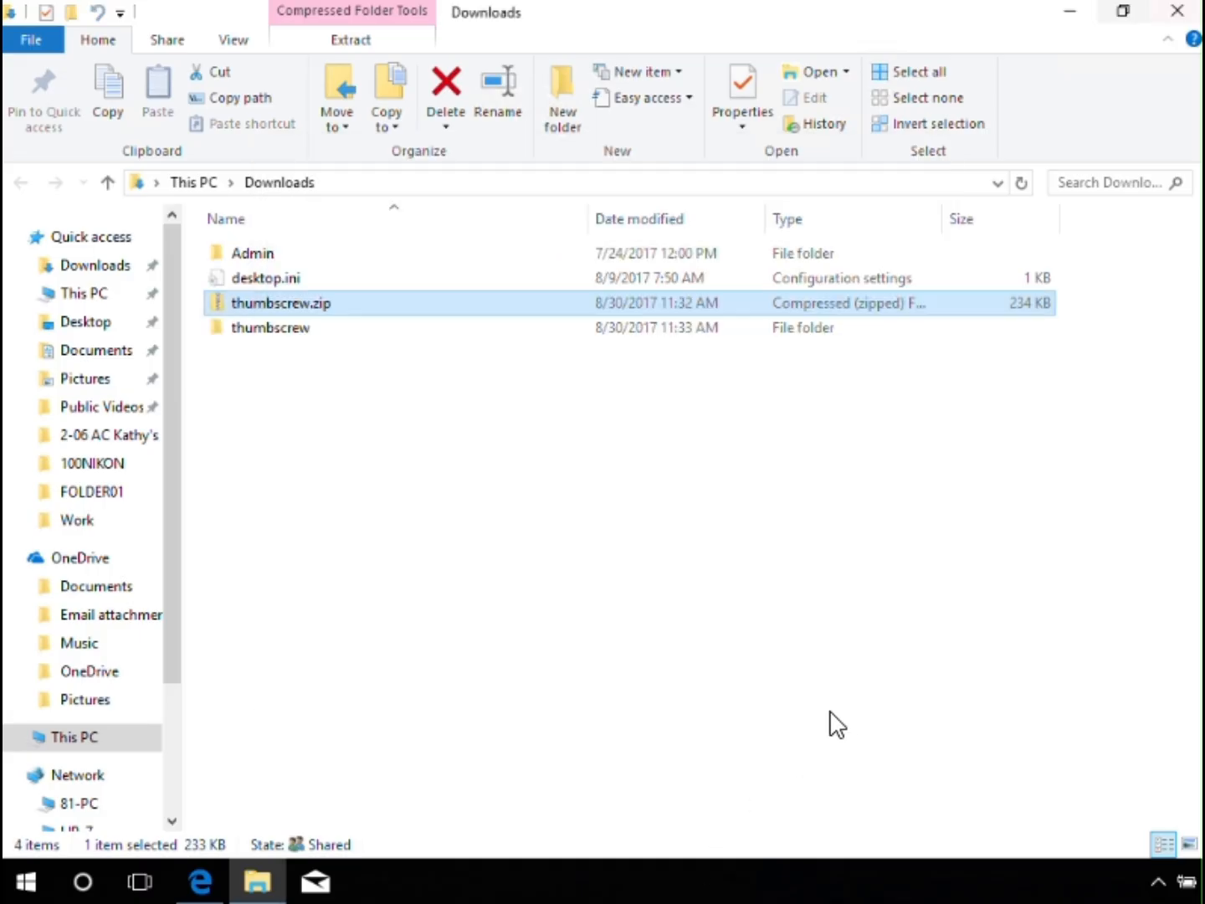
Run thumbscrew.exe from the inner thumbscrew folder of the extracted files
{"action": "double_click", "coordinate": [280, 332]}
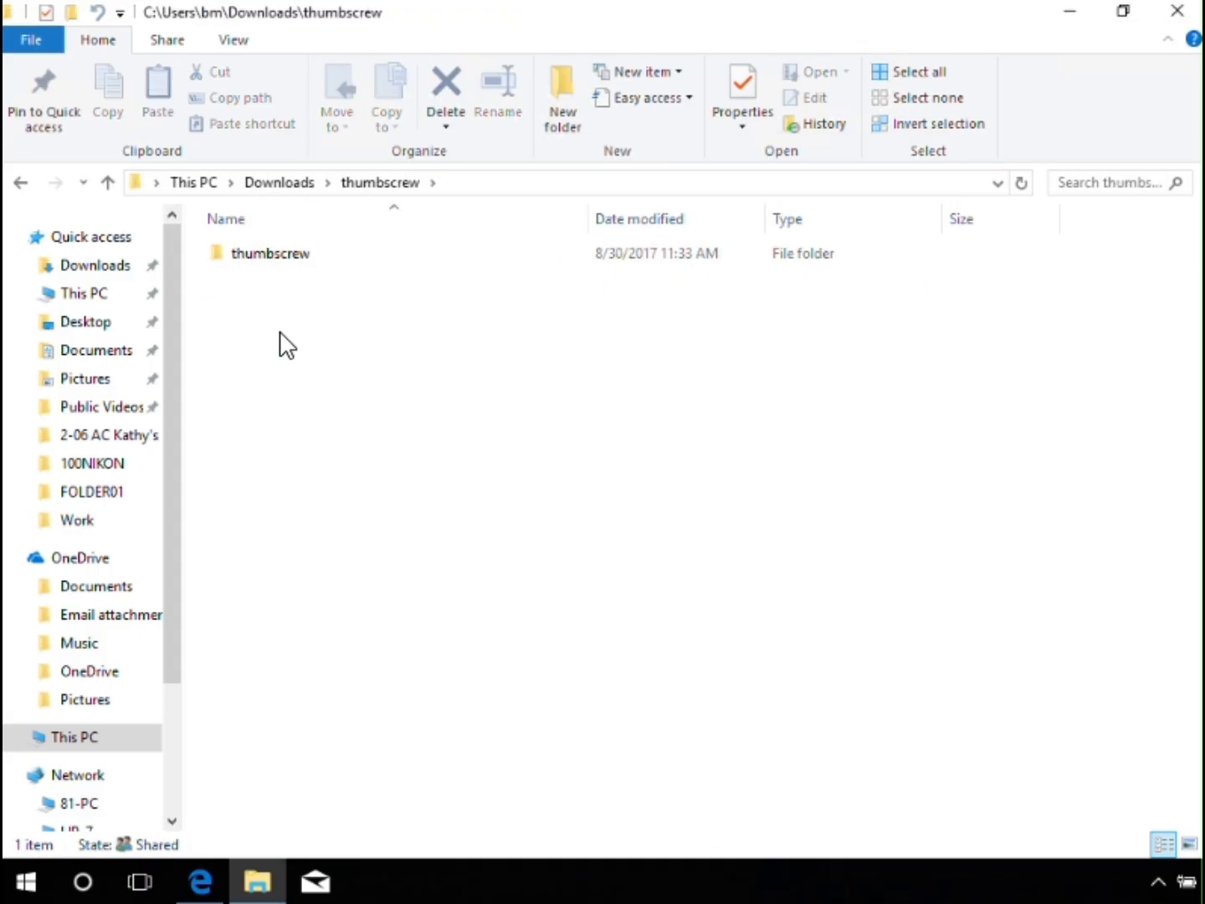
{"action": "double_click", "coordinate": [277, 252]}
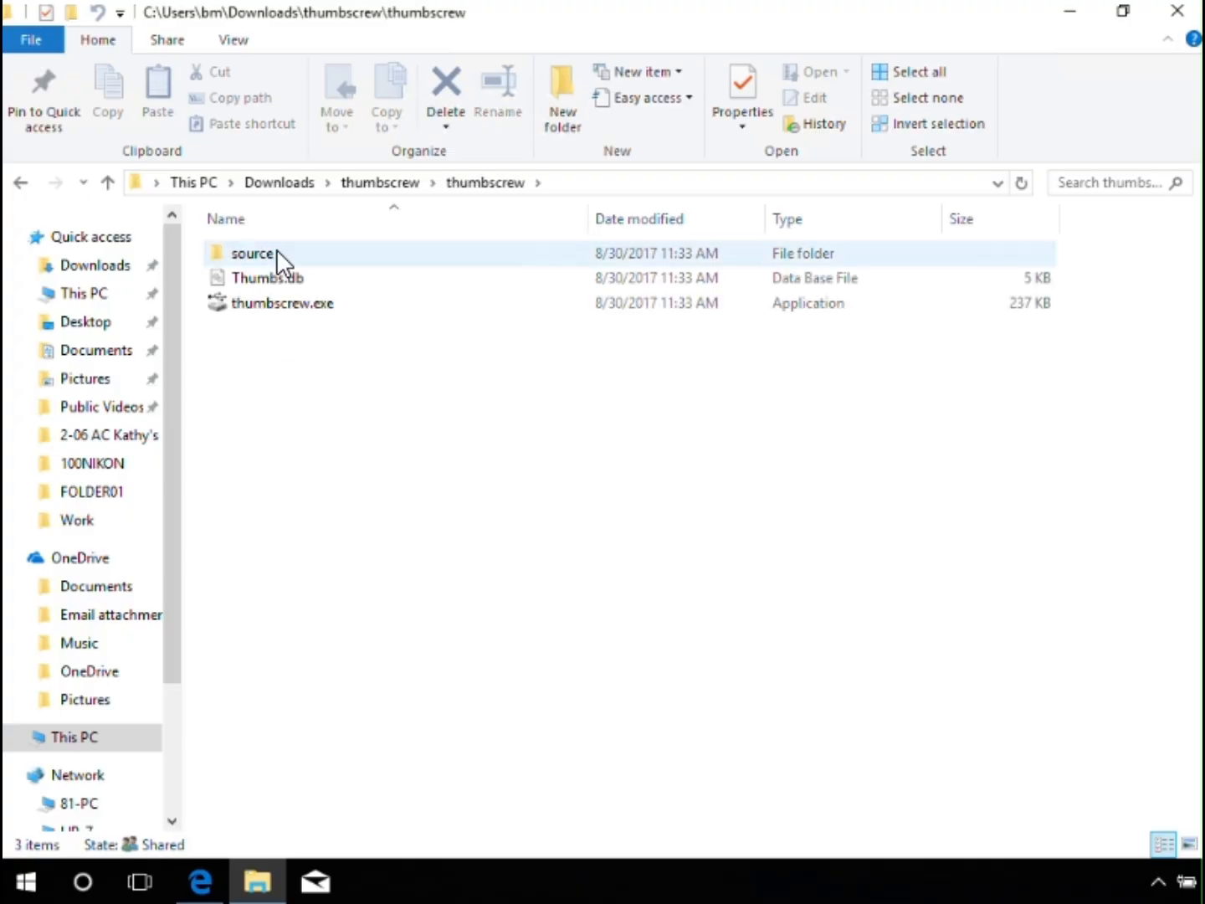
{"action": "double_click", "coordinate": [286, 305]}
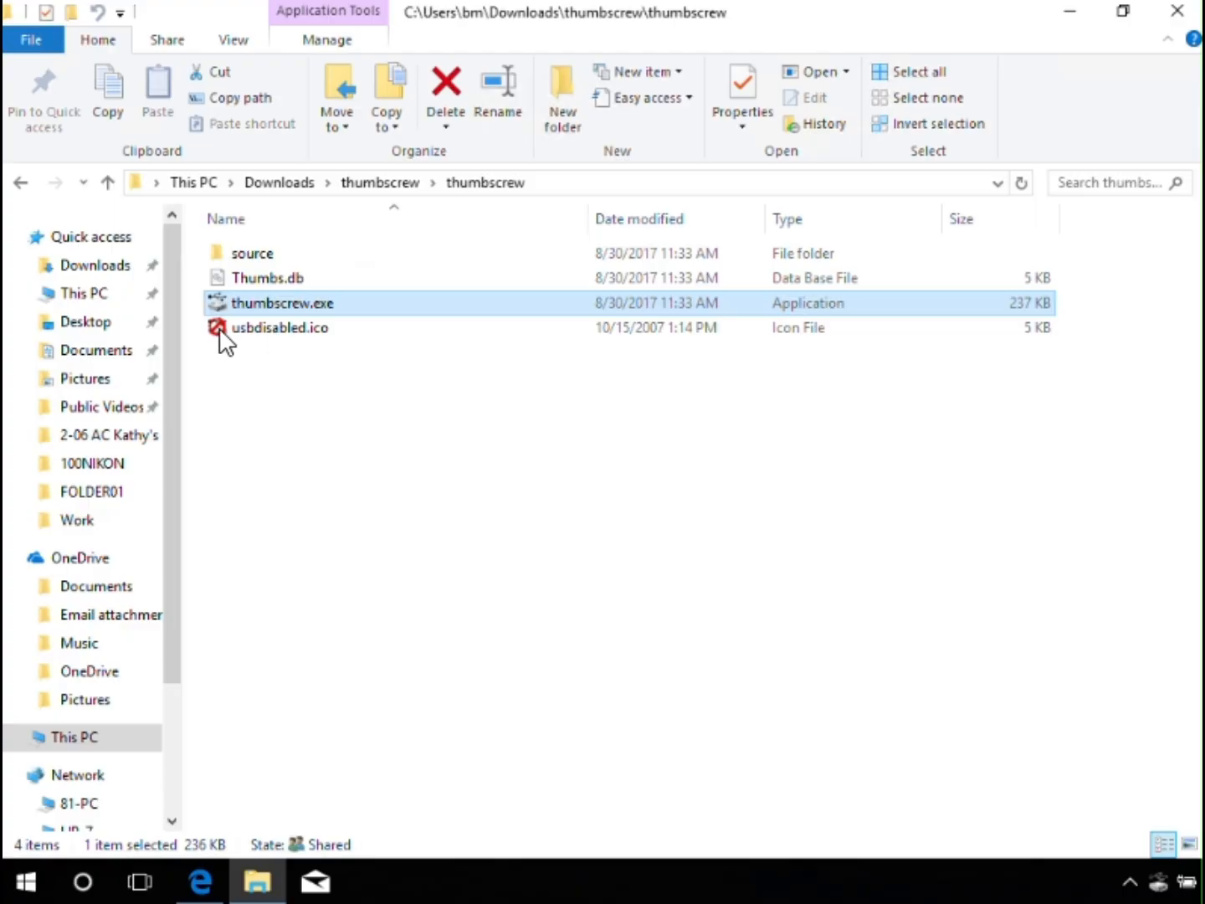
Look at the options offered by Thumbscrew's system tray icon without choosing any
{"action": "left_click", "coordinate": [1130, 881]}
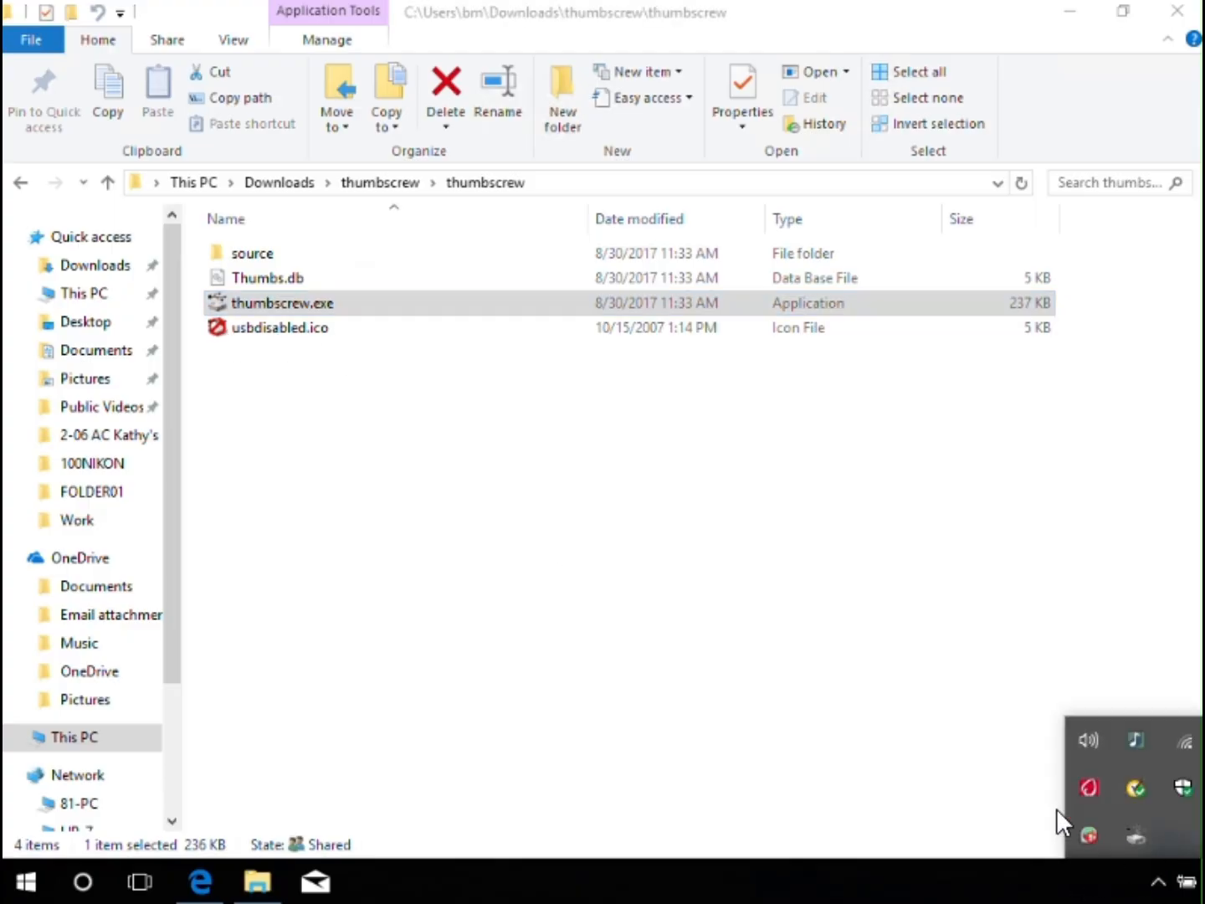
{"action": "right_click", "coordinate": [1133, 835]}
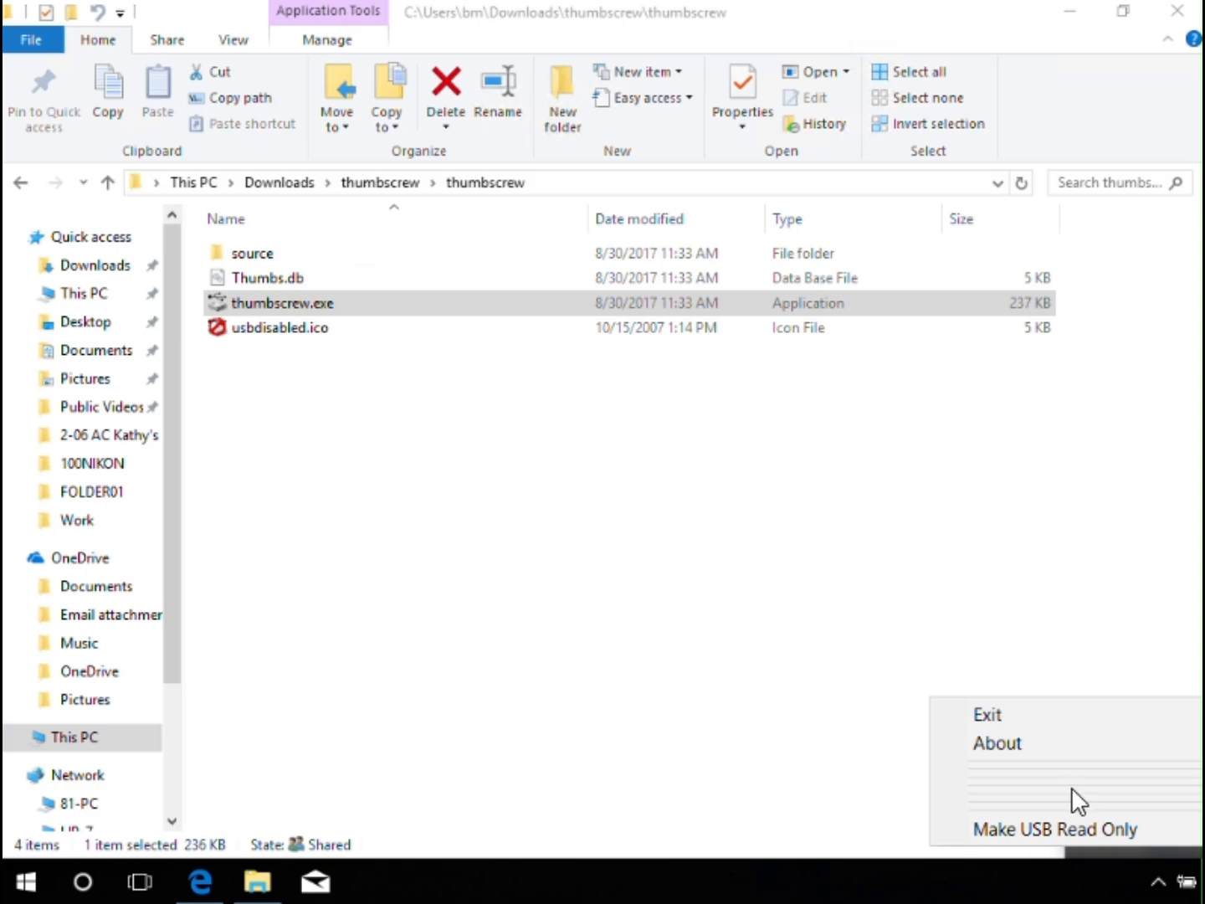
{"action": "left_click", "coordinate": [934, 858]}
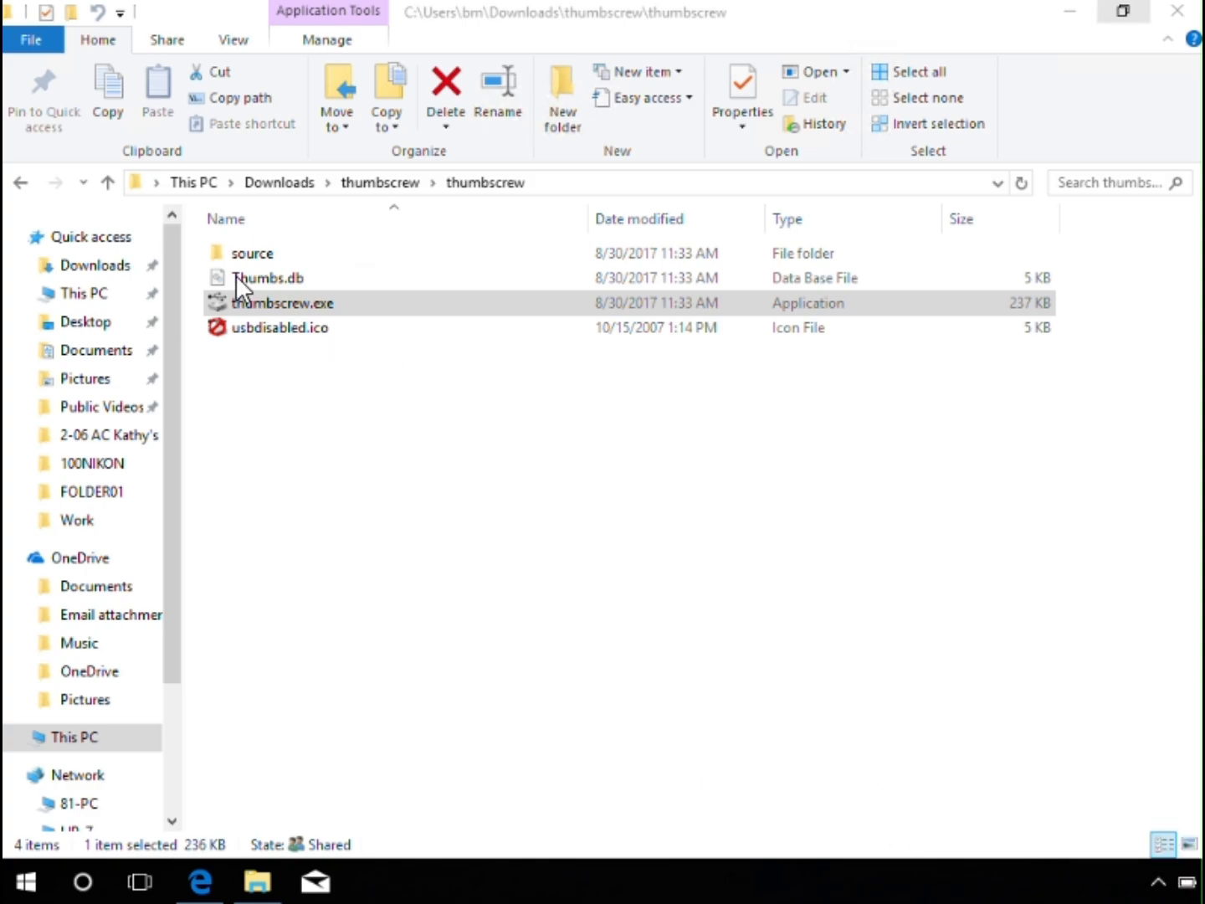
Send a copy of Project_TimeLine.xls from the Work folder to the 8GB THUMB (H:) drive
{"action": "left_click", "coordinate": [61, 522]}
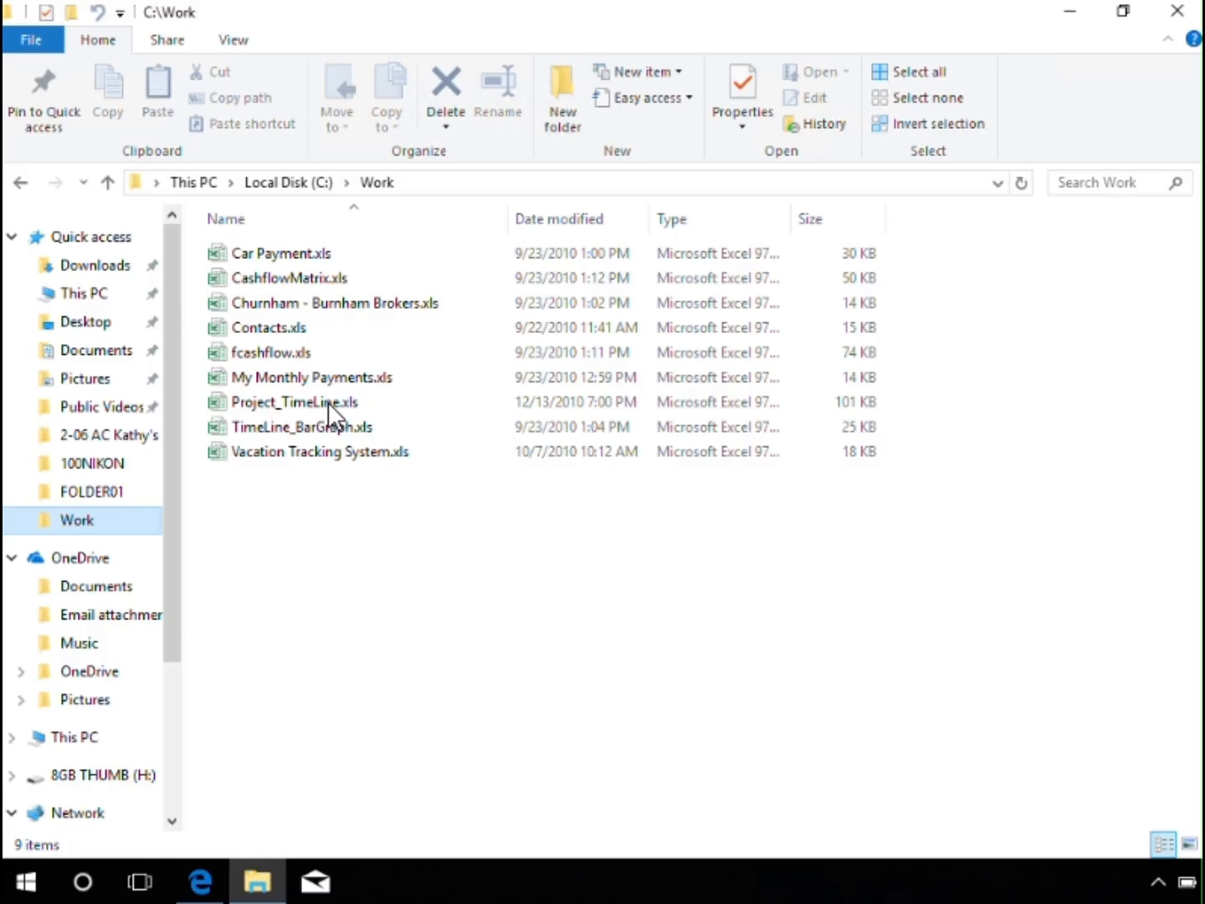
{"action": "right_click", "coordinate": [371, 401]}
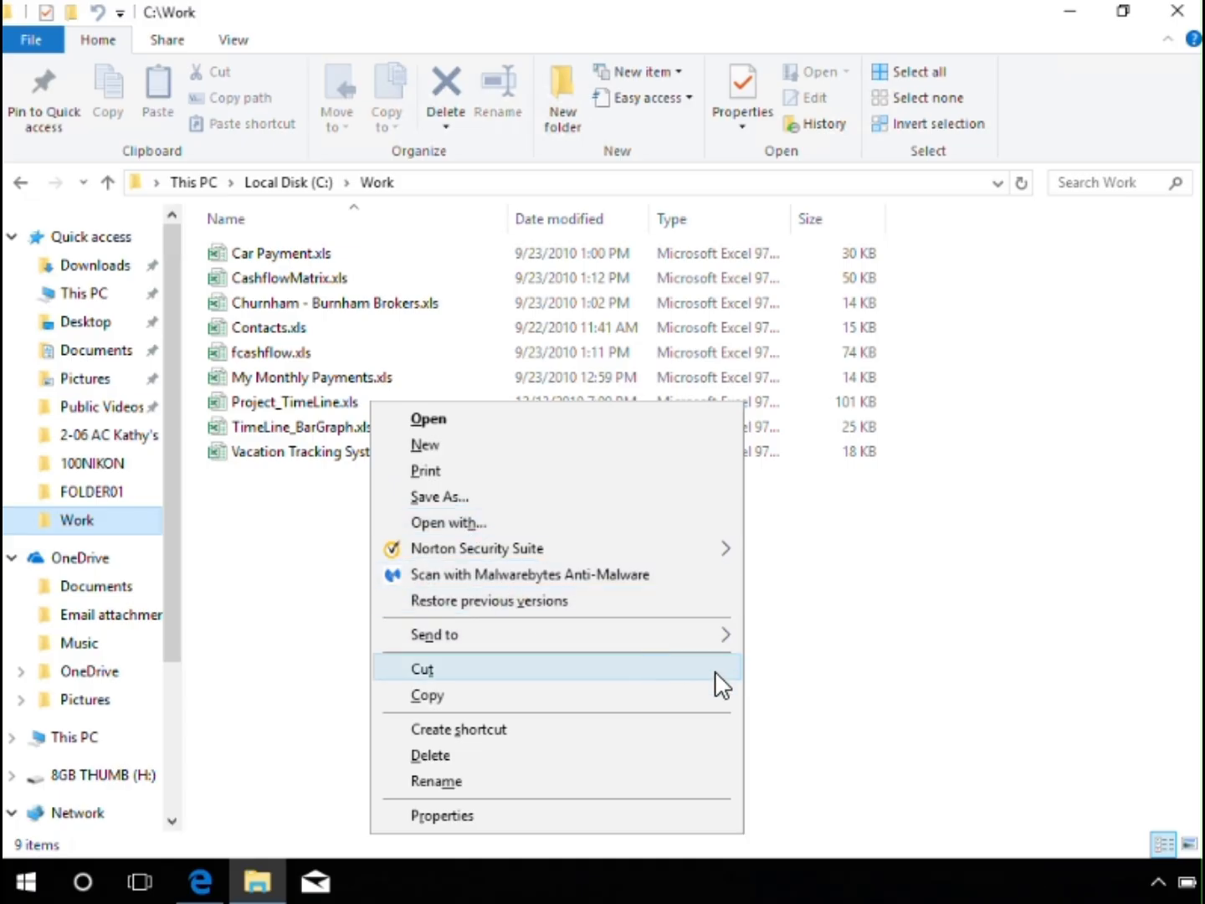
{"action": "mouse_move", "coordinate": [707, 640]}
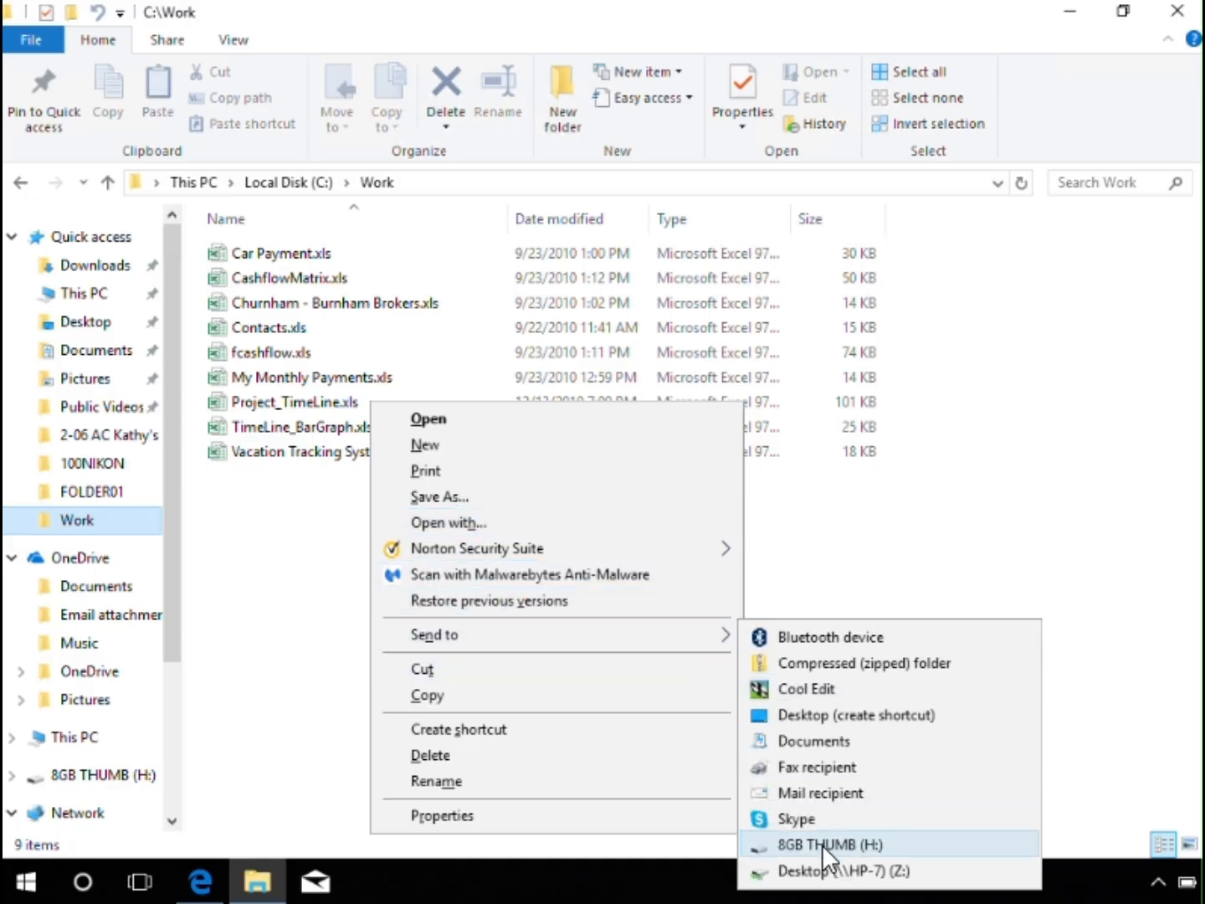
{"action": "left_click", "coordinate": [847, 844]}
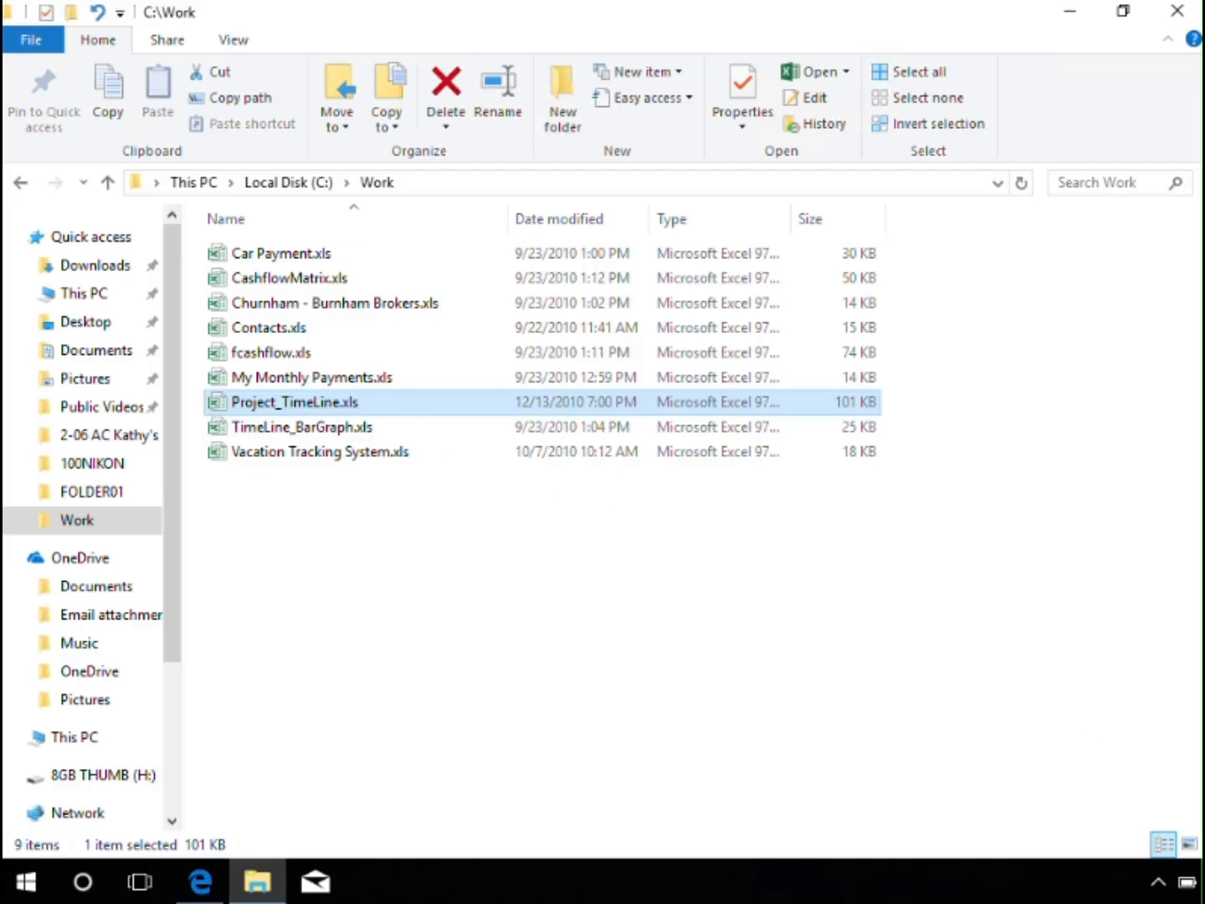
Make USB storage read only through Thumbscrew's tray icon, and check the icon again
{"action": "left_click", "coordinate": [1159, 884]}
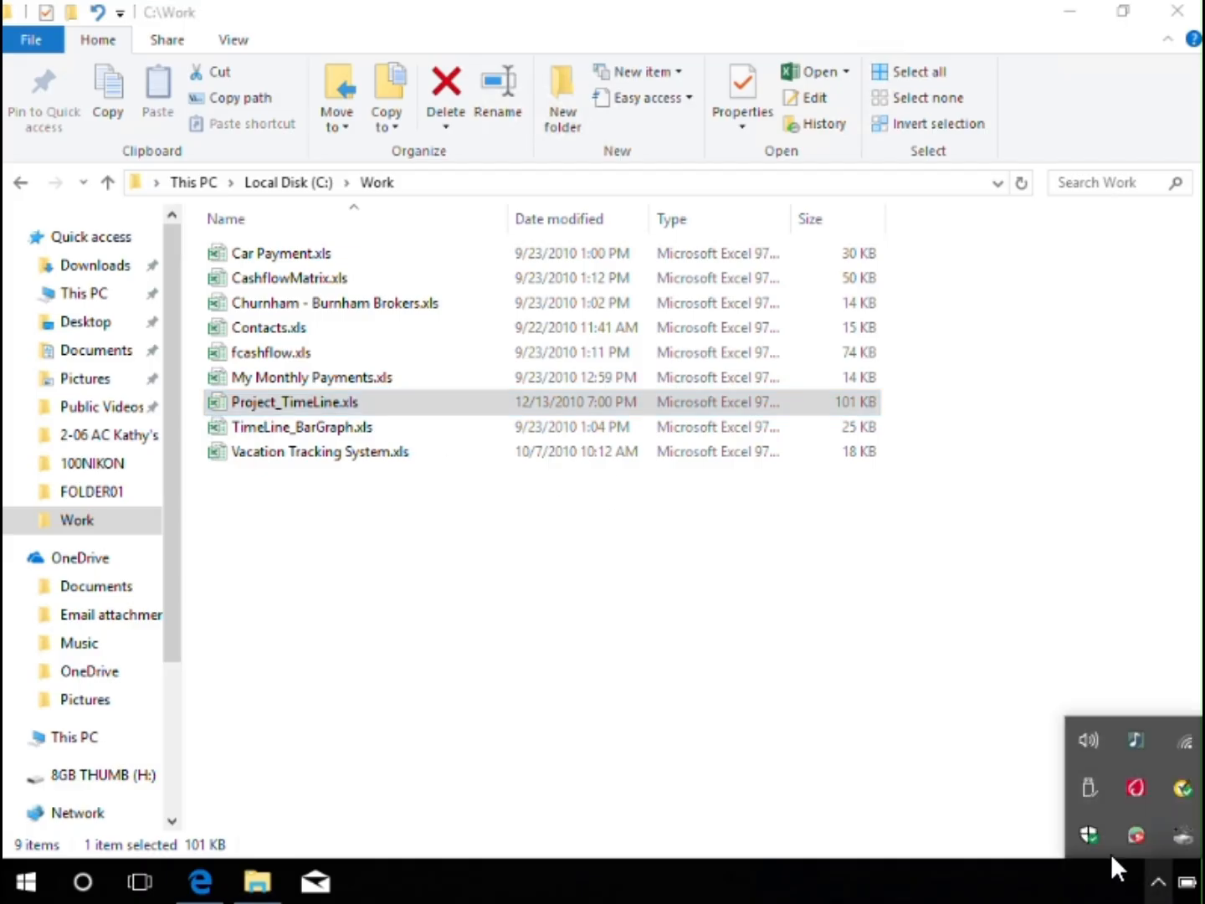
{"action": "right_click", "coordinate": [1183, 835]}
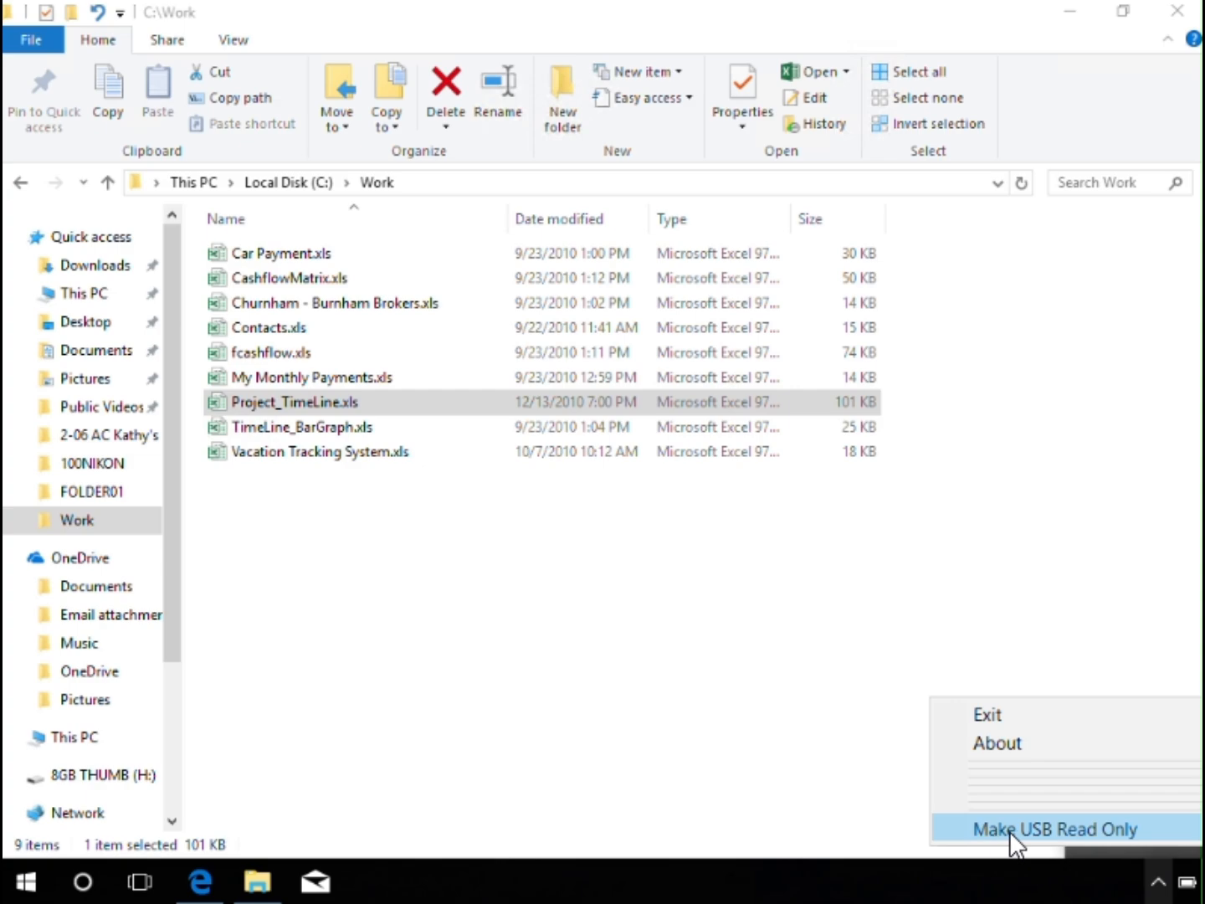
{"action": "left_click", "coordinate": [1062, 835]}
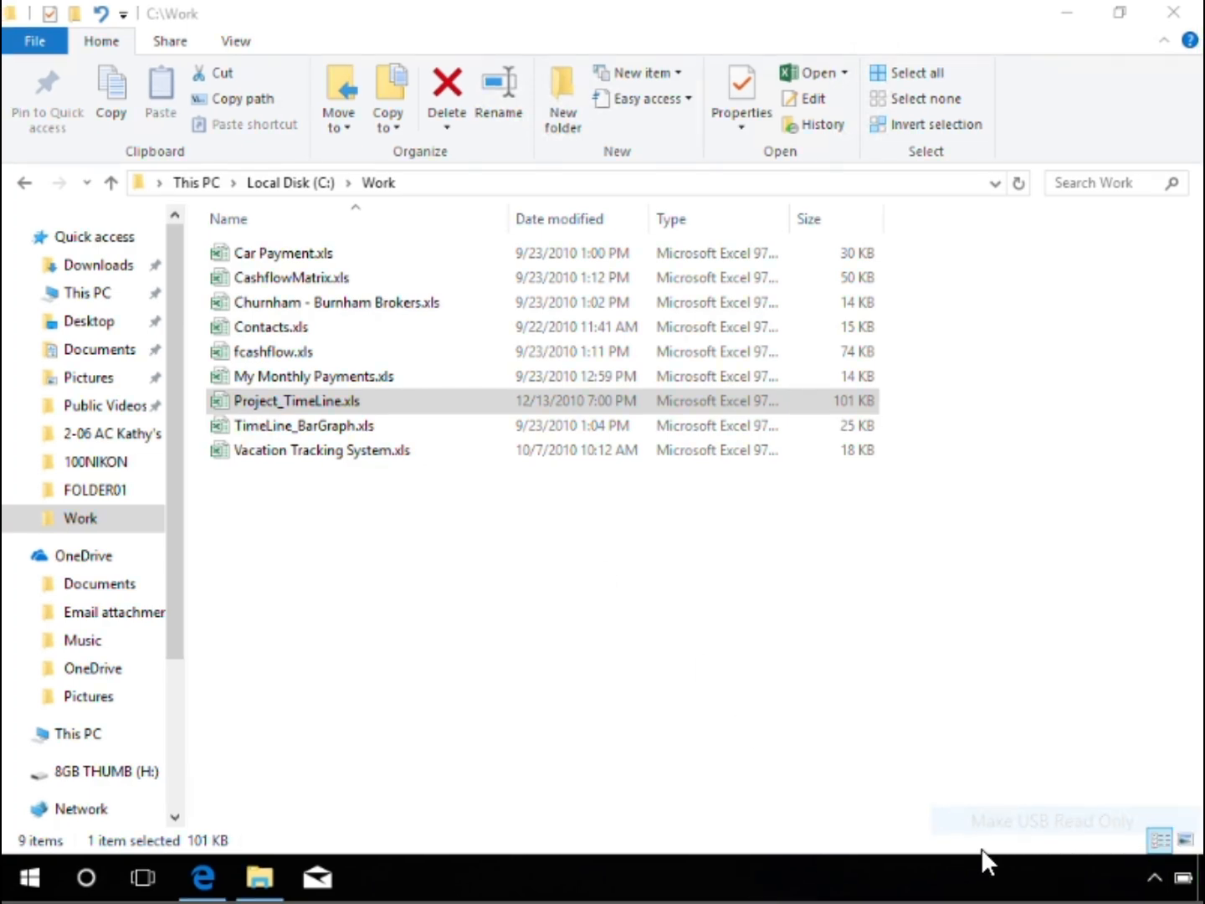
{"action": "left_click", "coordinate": [1156, 878]}
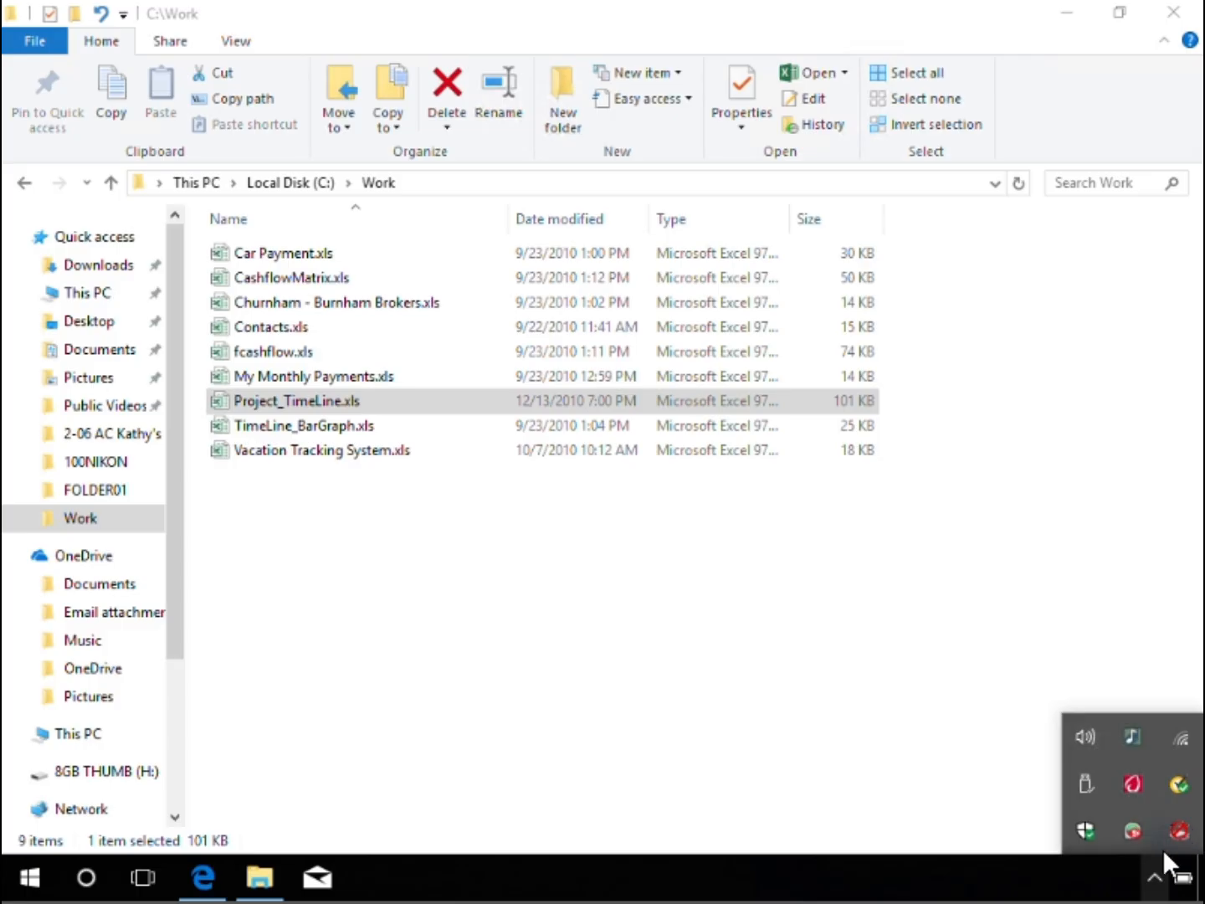
{"action": "left_click", "coordinate": [436, 755]}
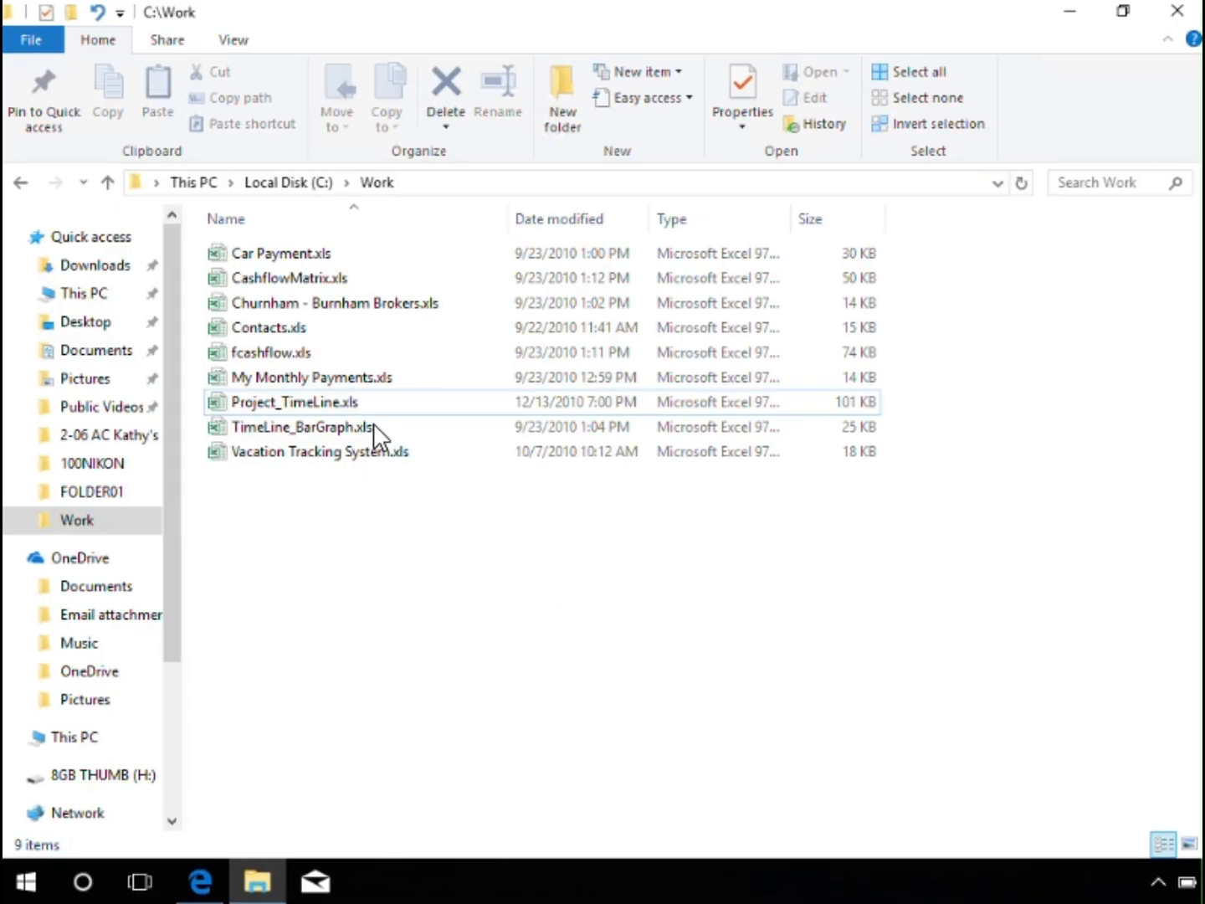
Try sending Project_TimeLine.xls to the 8GB THUMB (H:) drive again, and dismiss the file replacement dialog
{"action": "right_click", "coordinate": [343, 407]}
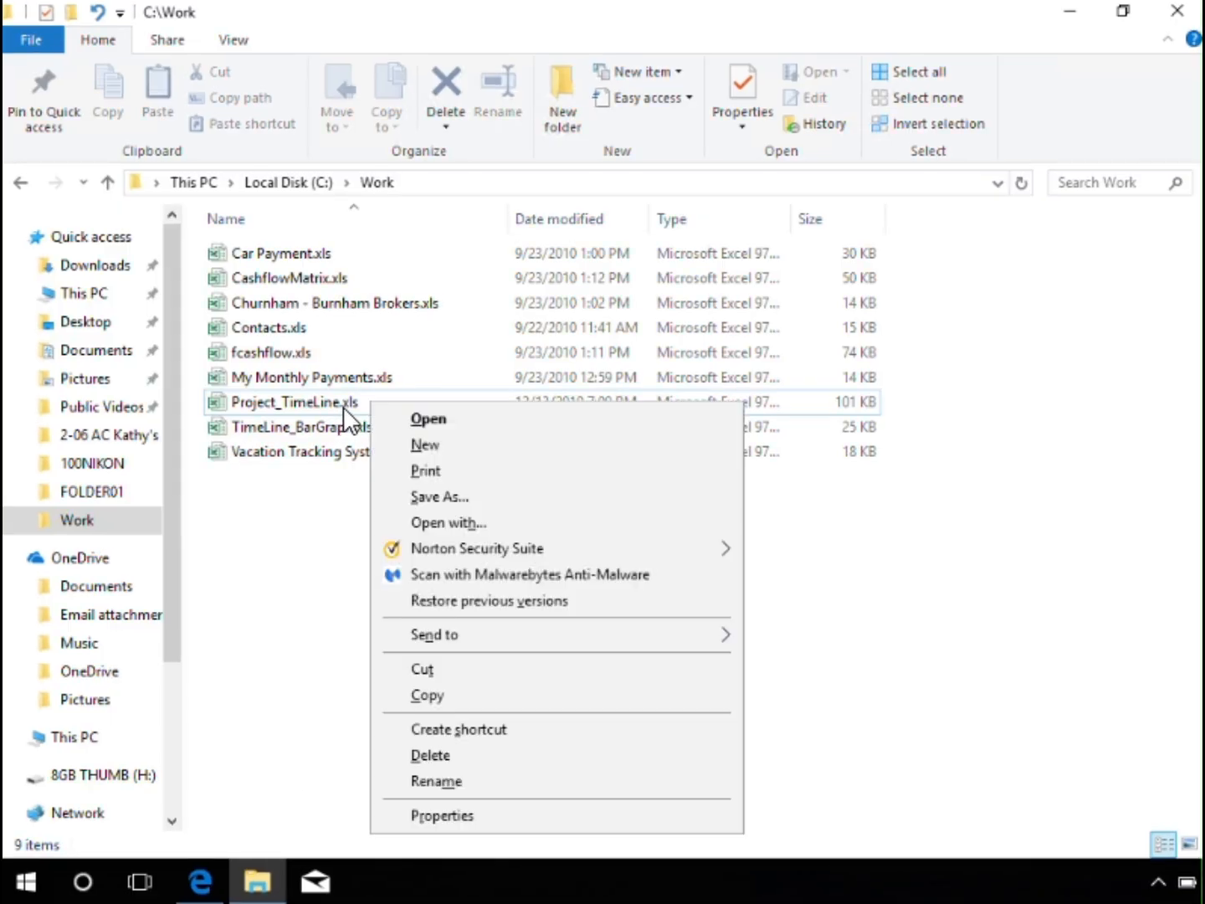
{"action": "mouse_move", "coordinate": [565, 629]}
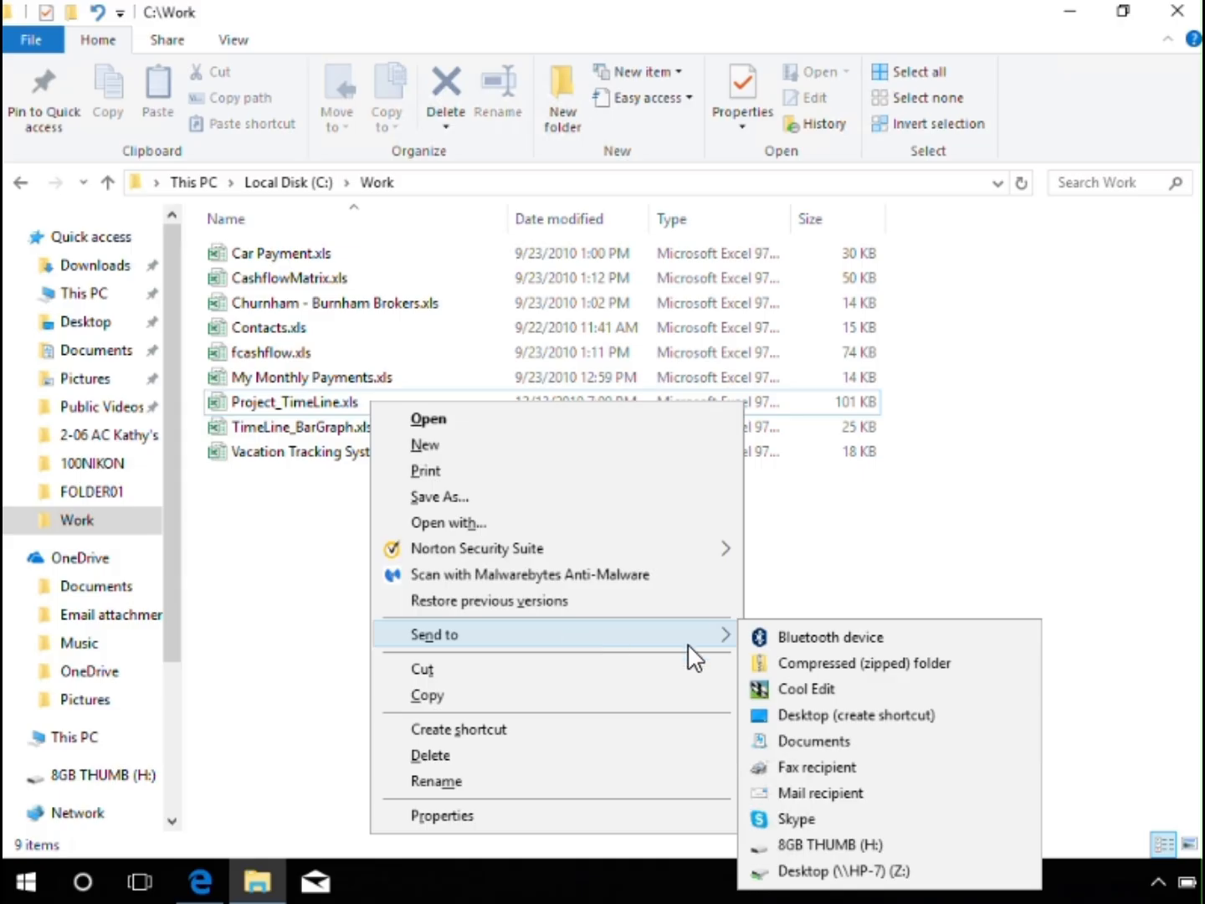
{"action": "left_click", "coordinate": [853, 843]}
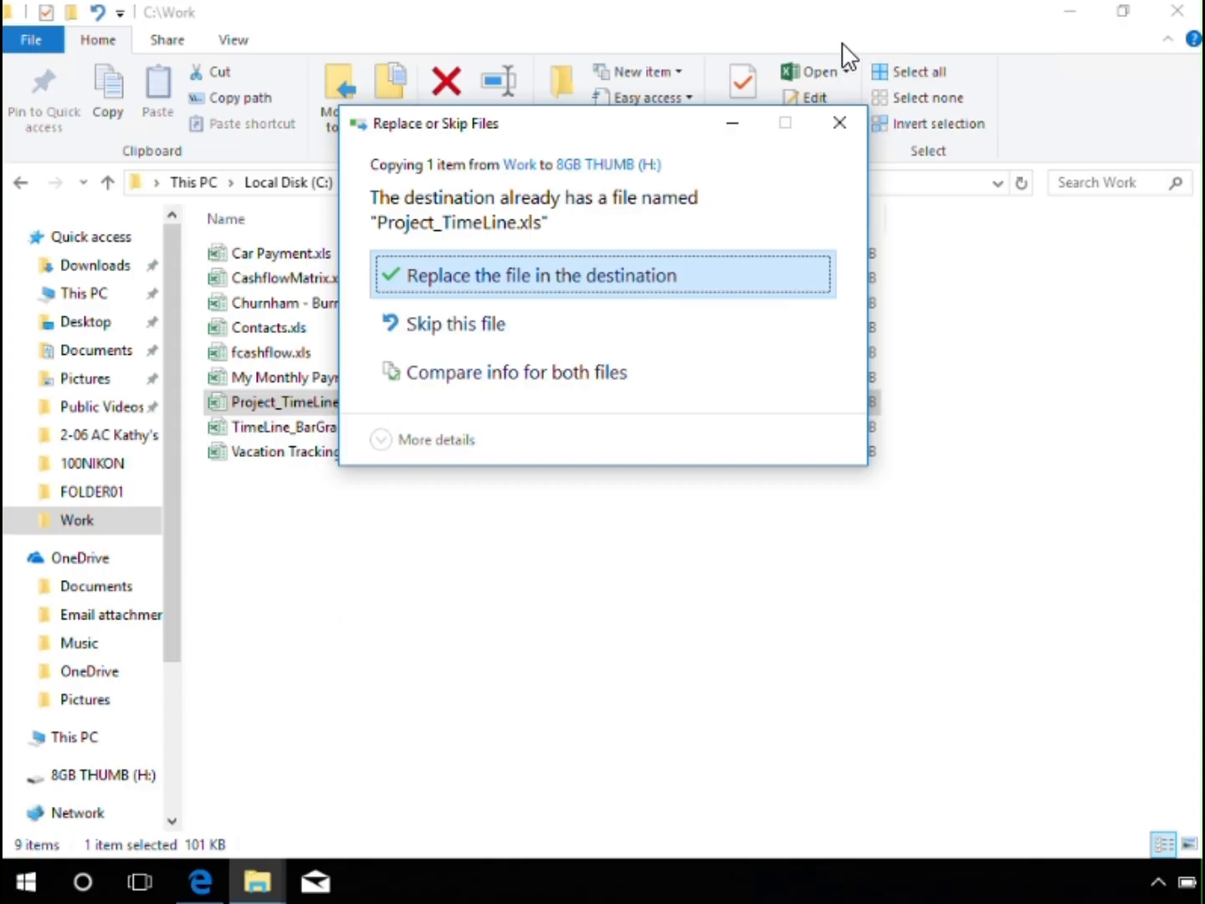
{"action": "left_click", "coordinate": [839, 125]}
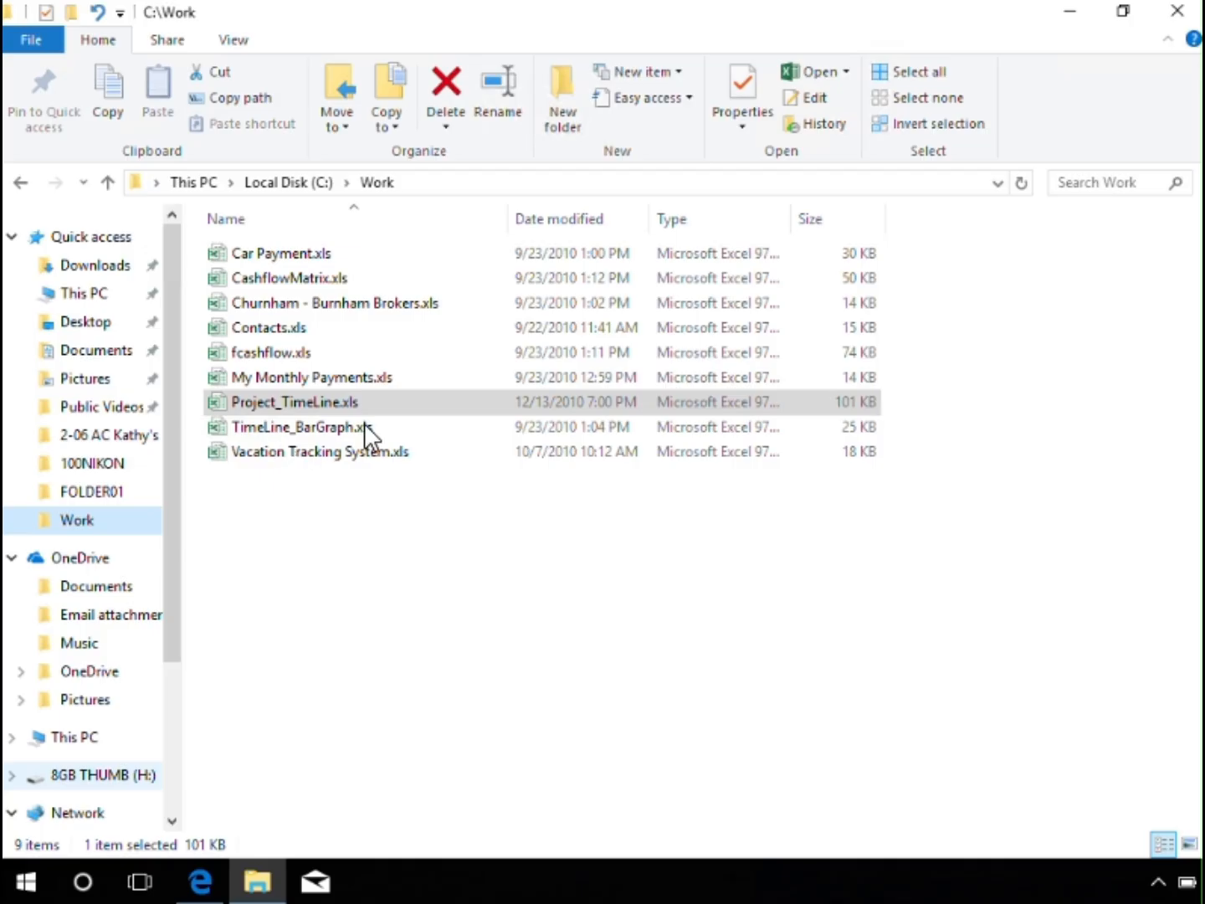
Eject the 8GB THUMB (H:) drive and allow Eject Device to make changes
{"action": "right_click", "coordinate": [67, 783]}
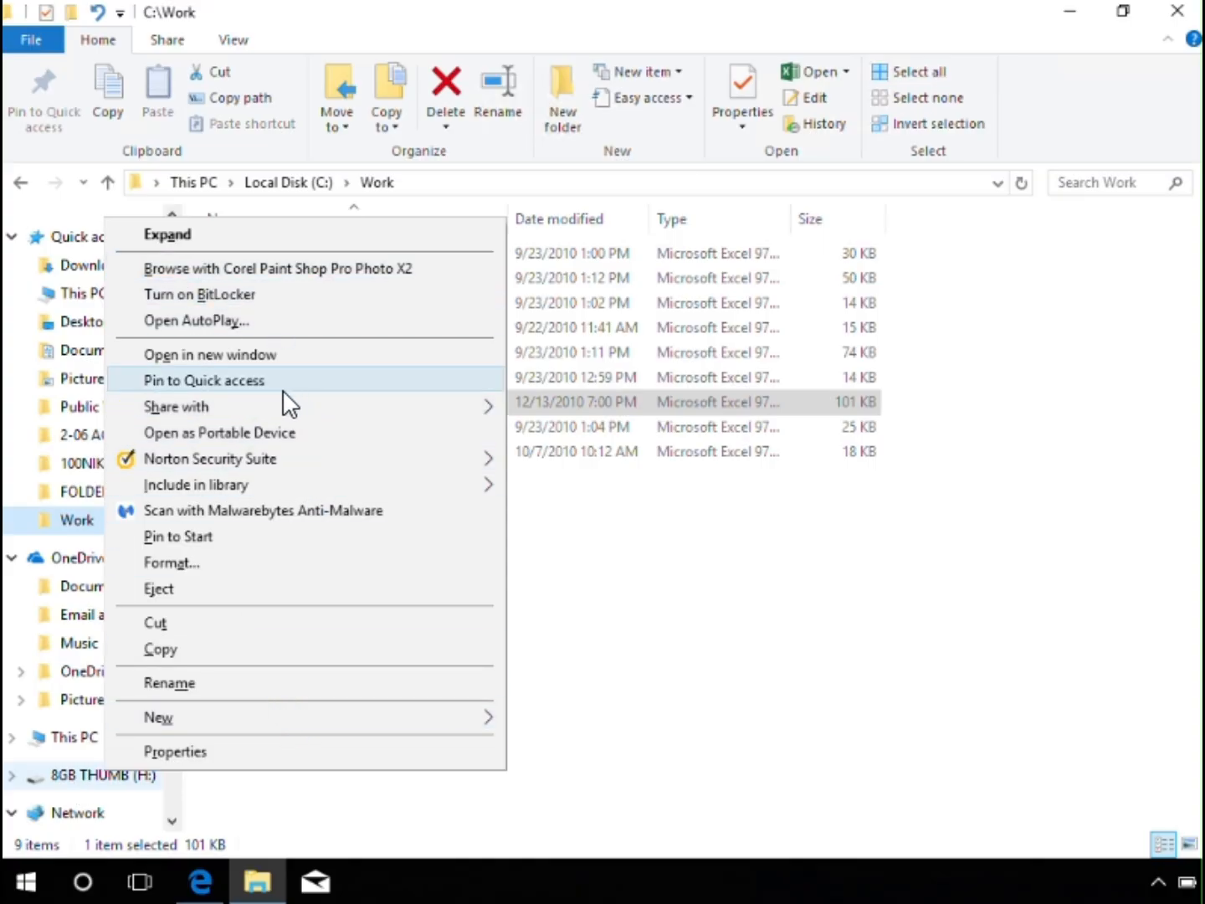
{"action": "left_click", "coordinate": [267, 589]}
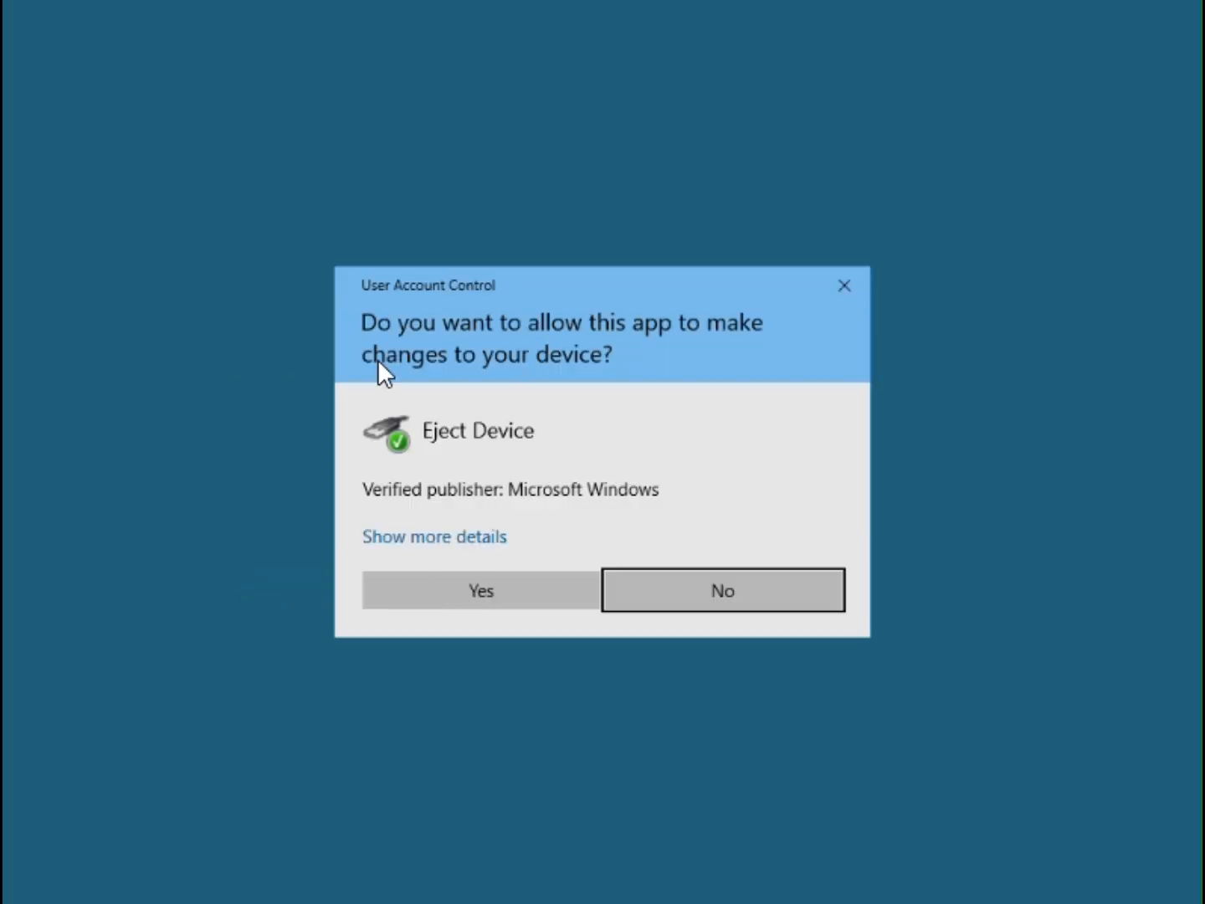
{"action": "left_click", "coordinate": [465, 594]}
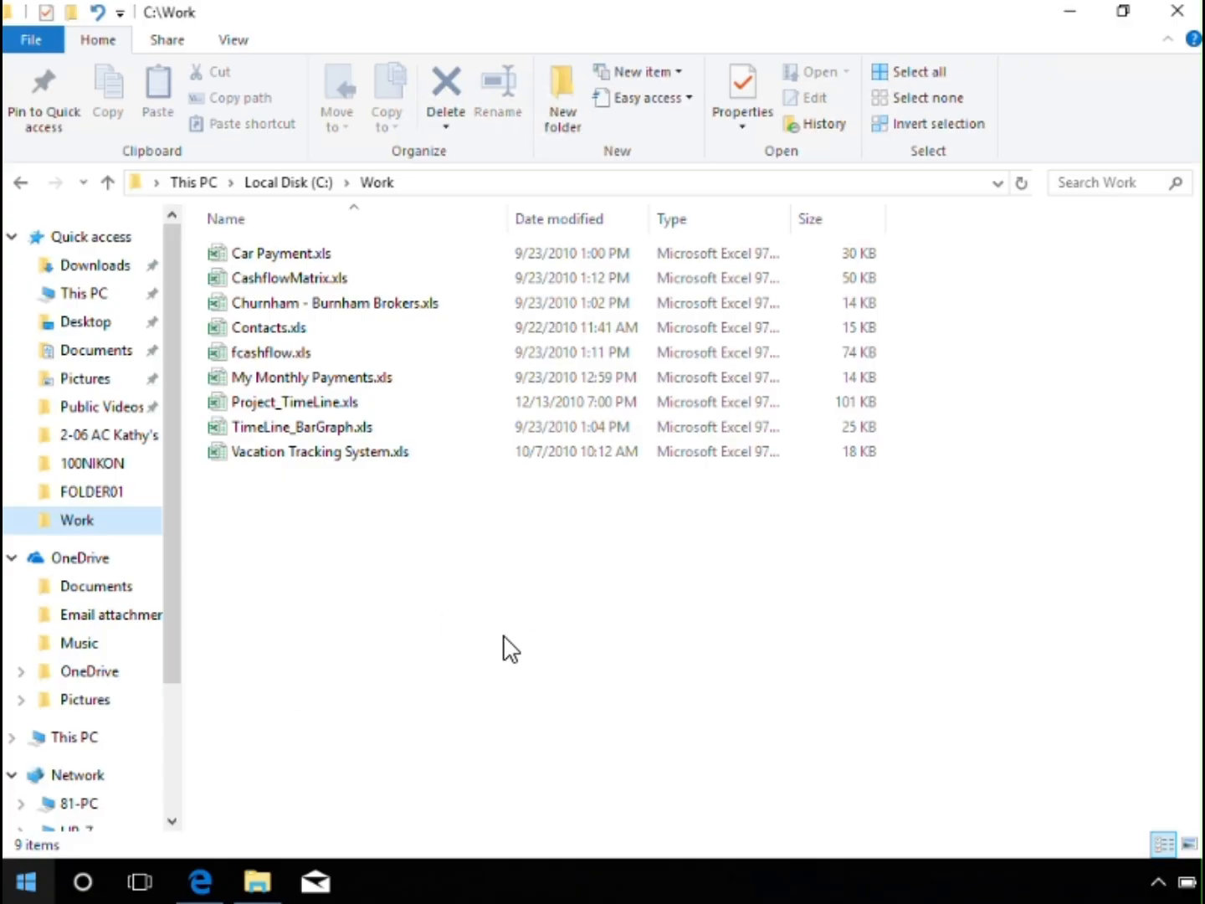
Open the Registry Editor by running regedit and allow it to make changes to the device
{"action": "right_click", "coordinate": [38, 890]}
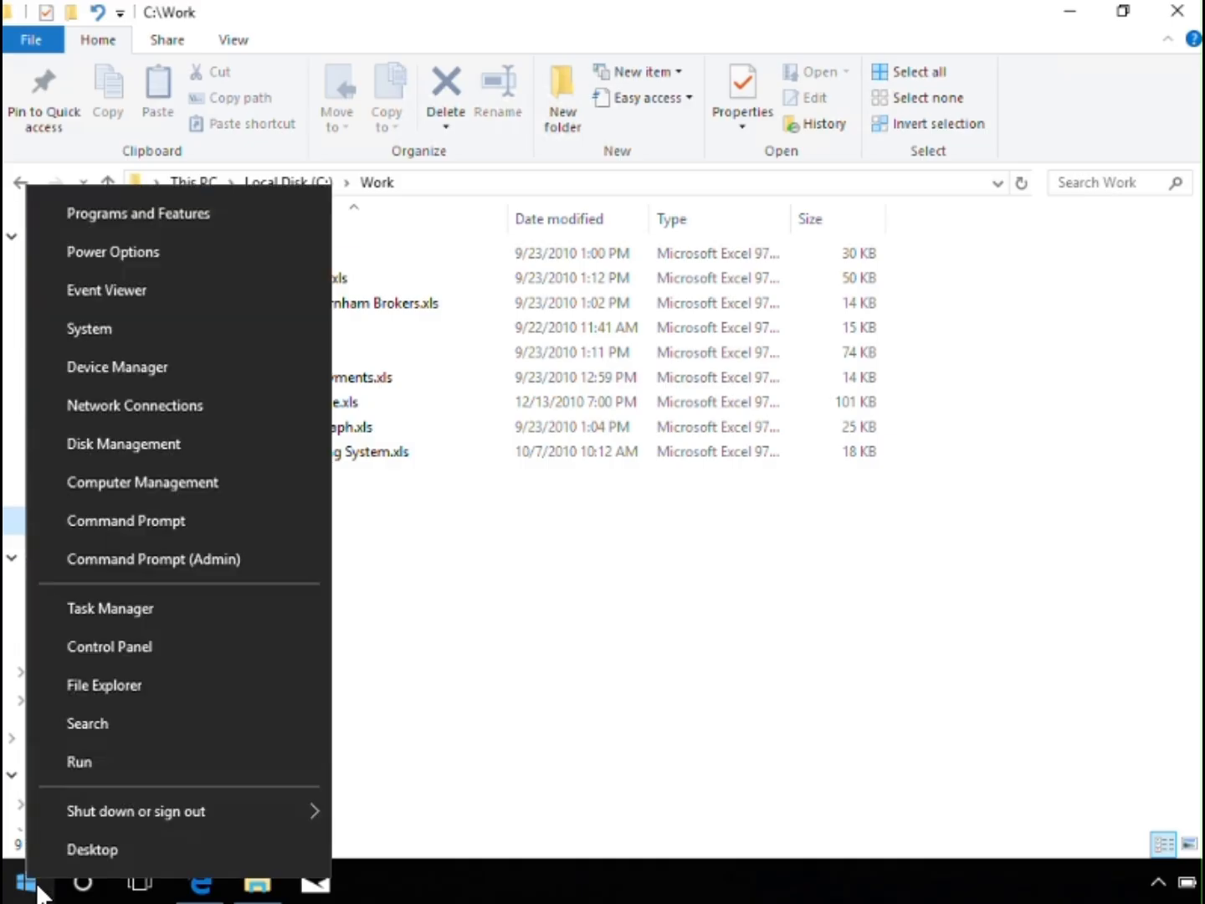
{"action": "left_click", "coordinate": [89, 761]}
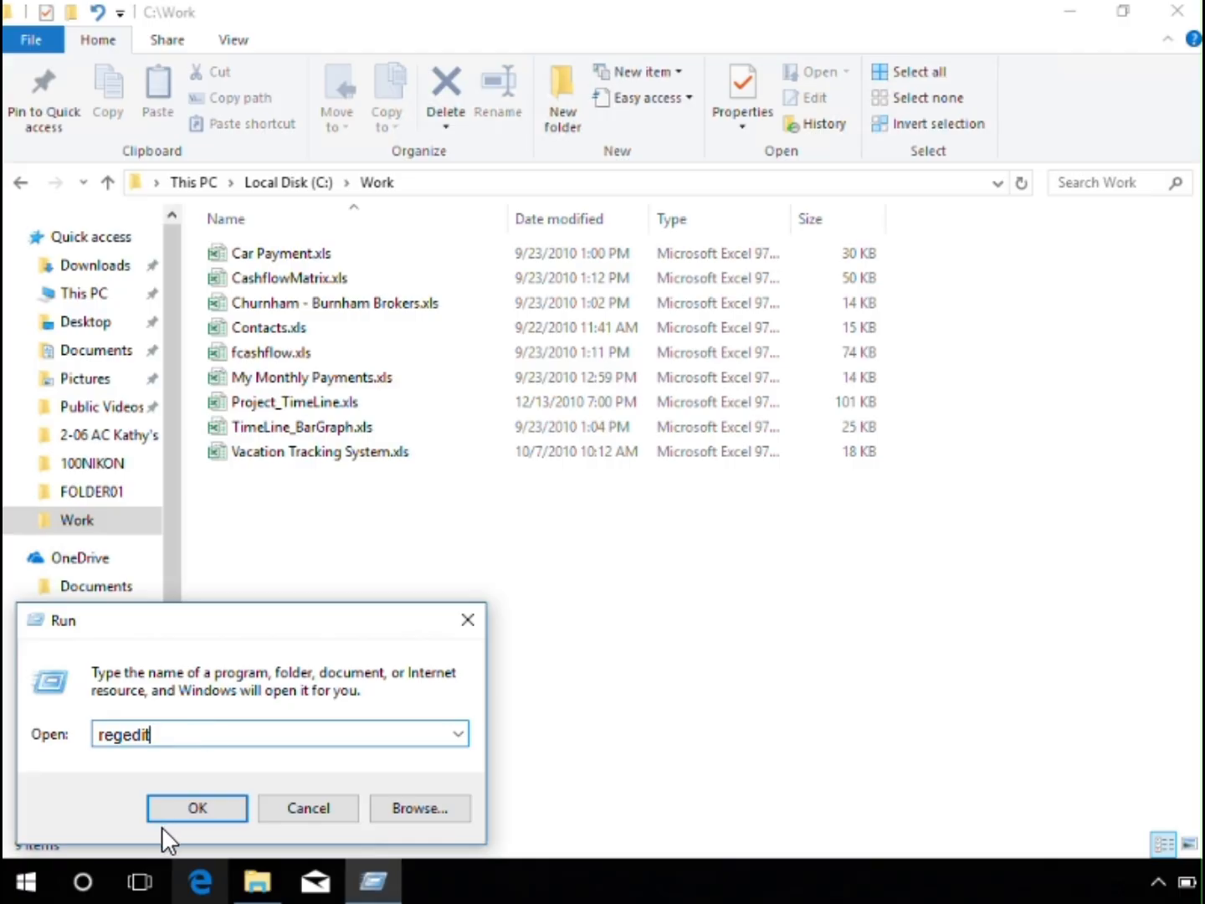
{"action": "left_click", "coordinate": [200, 807]}
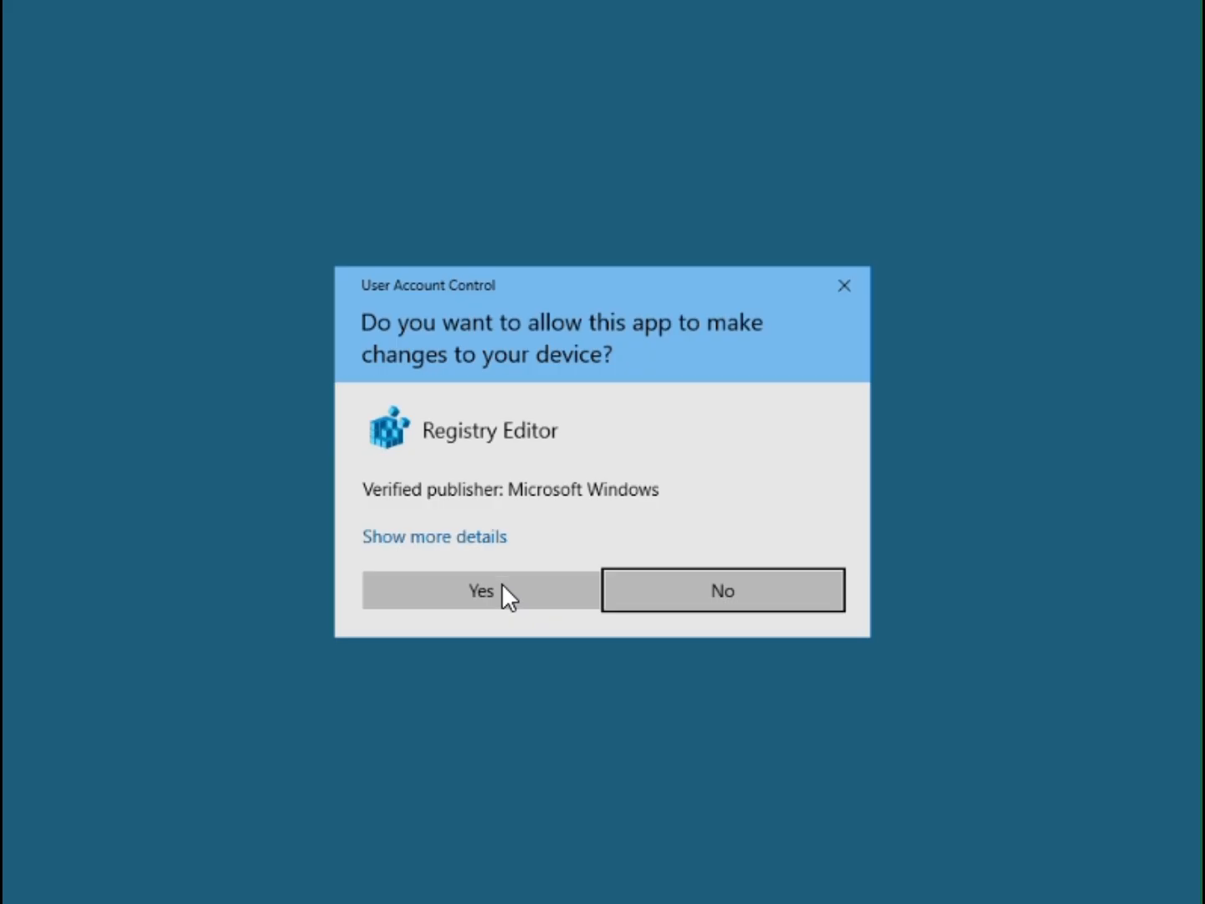
{"action": "left_click", "coordinate": [459, 592]}
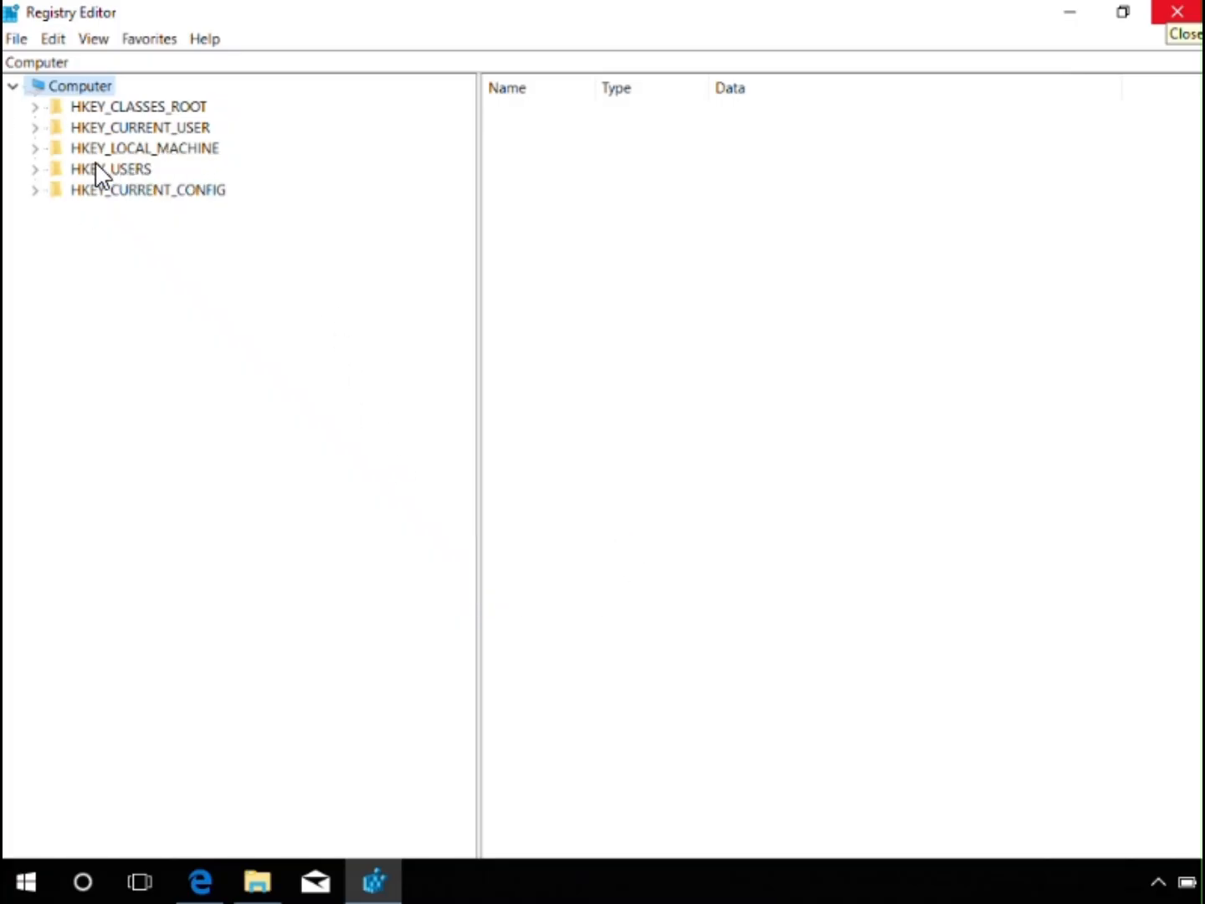
Open the registry key HKEY_LOCAL_MACHINE\SYSTEM\ControlSet001\Services\USBSTOR
{"action": "left_click", "coordinate": [35, 146]}
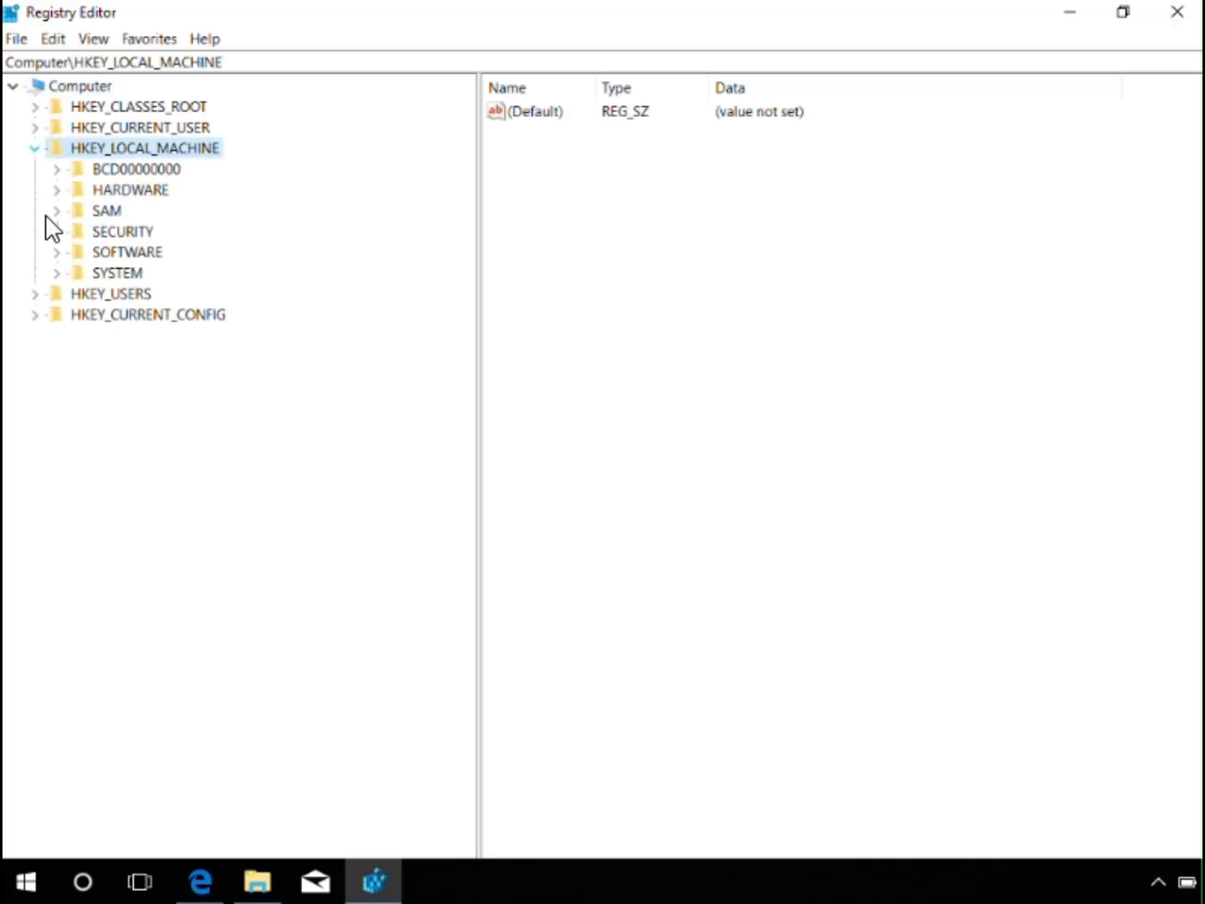
{"action": "left_click", "coordinate": [57, 273]}
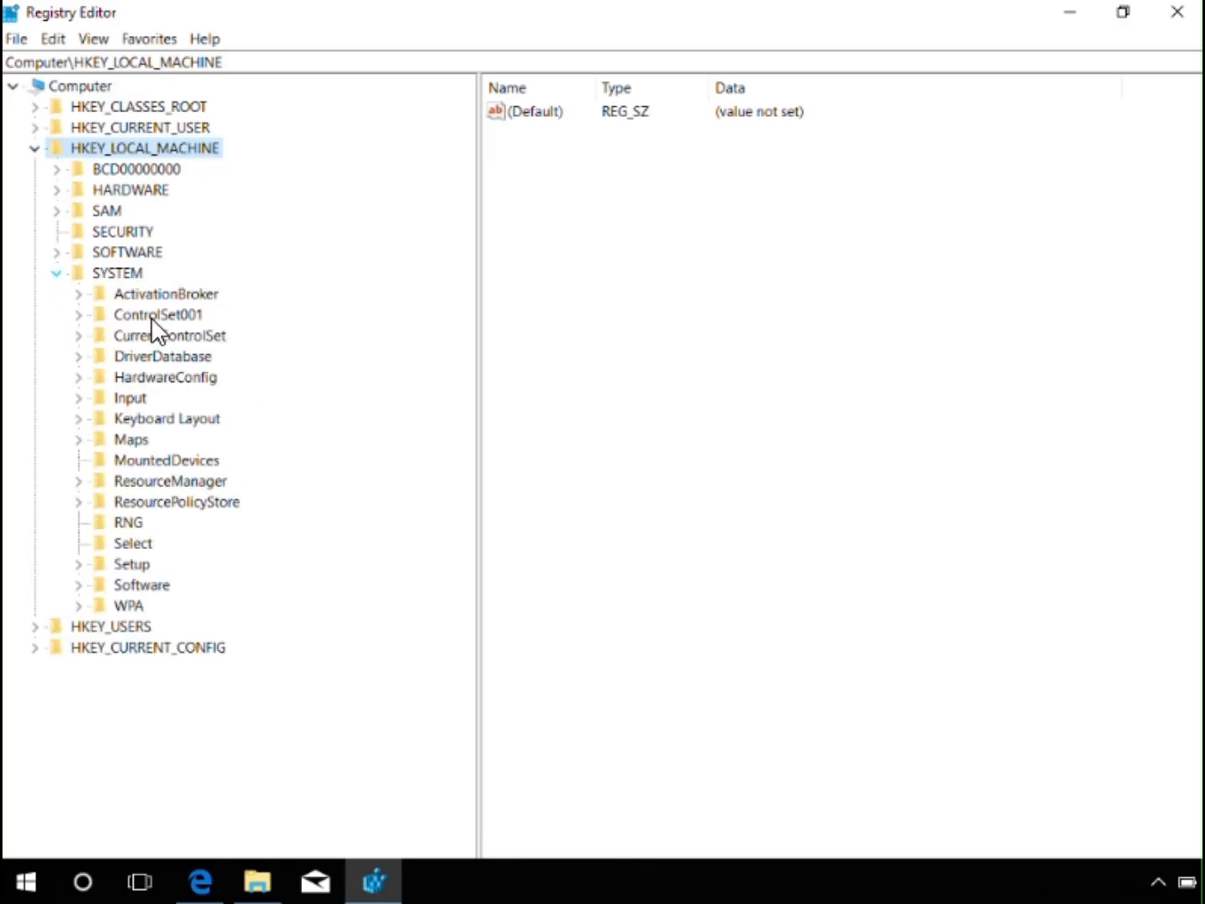
{"action": "left_click", "coordinate": [80, 316]}
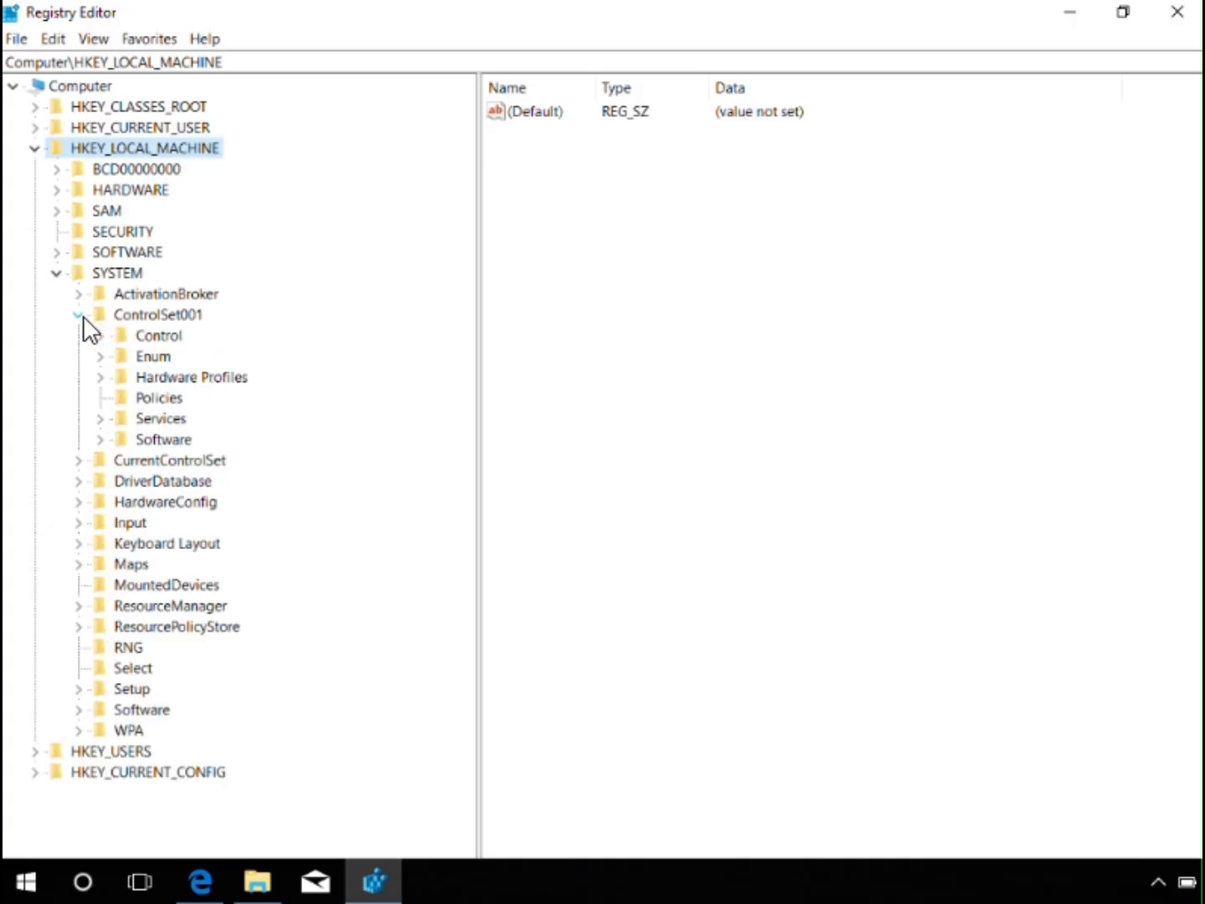
{"action": "left_click", "coordinate": [104, 421]}
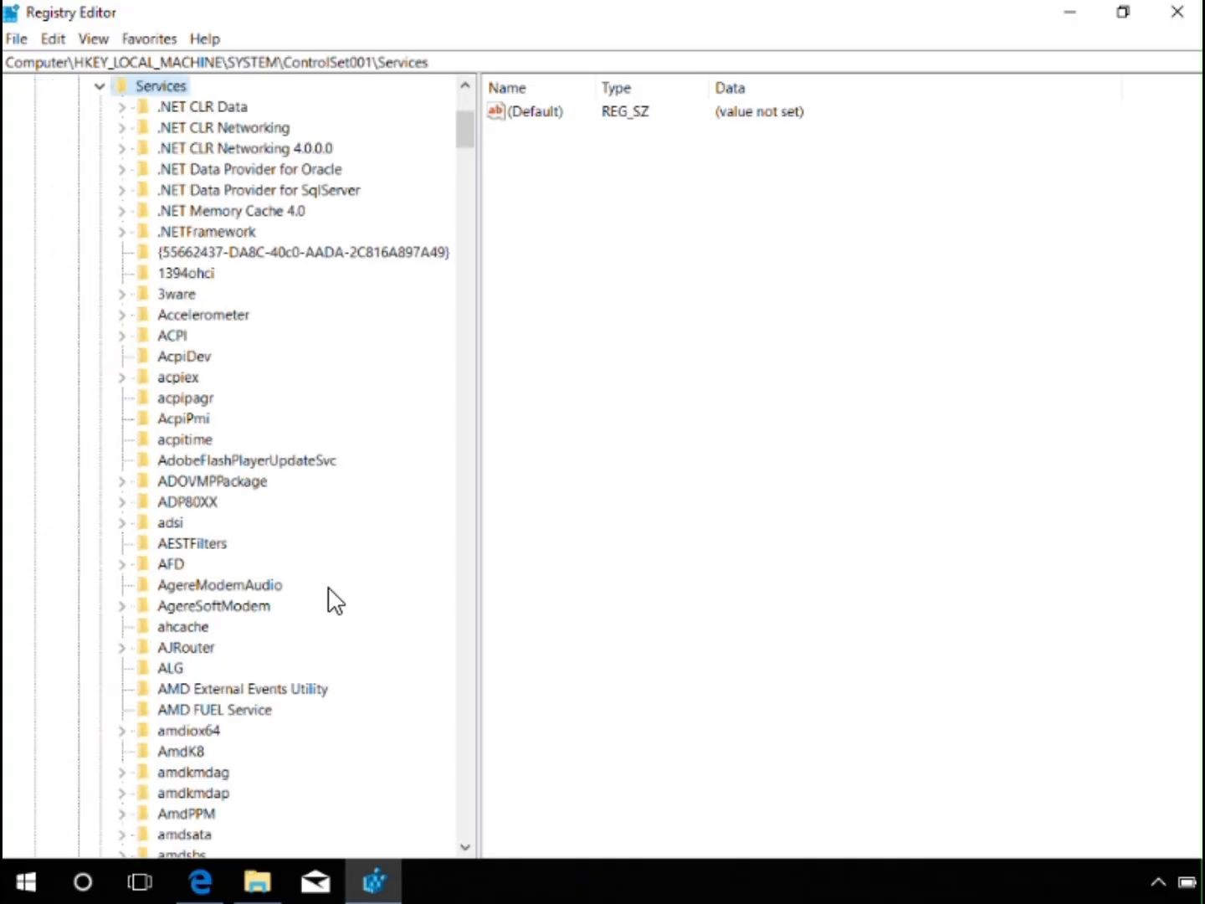
{"action": "key", "text": "u"}
{"action": "scroll", "coordinate": [389, 527], "scroll_direction": "down", "scroll_amount": 5}
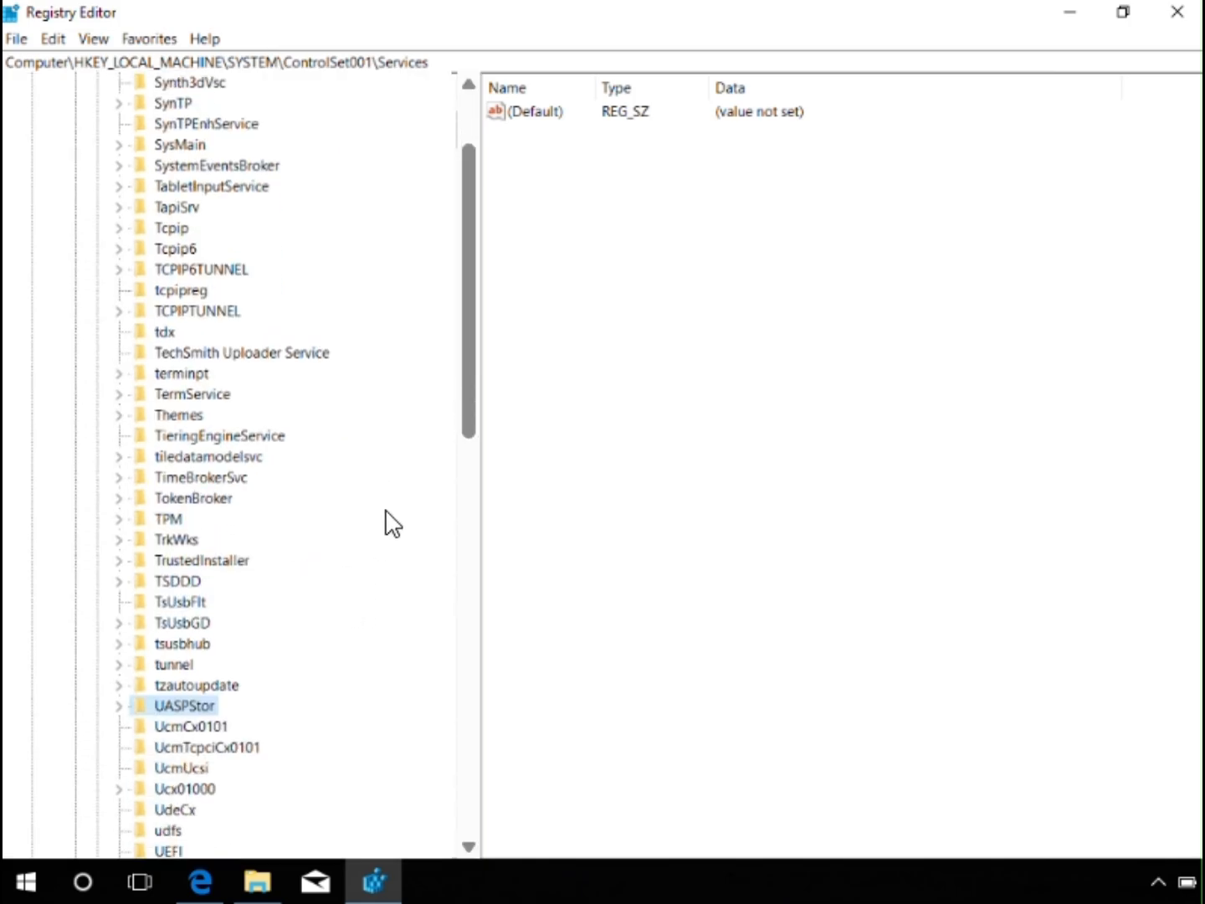
{"action": "scroll", "coordinate": [387, 531], "scroll_direction": "down", "scroll_amount": 4}
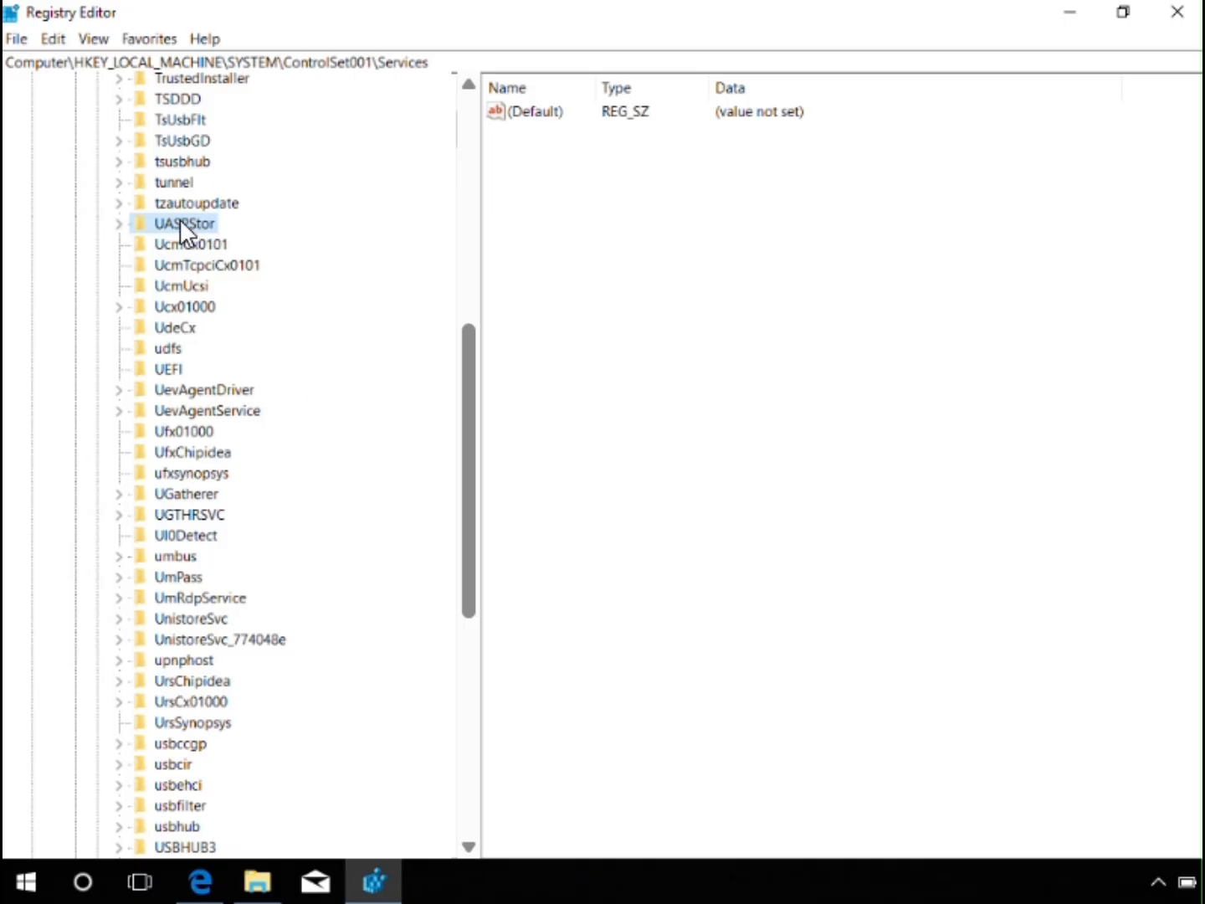
{"action": "scroll", "coordinate": [243, 722], "scroll_direction": "down", "scroll_amount": 2}
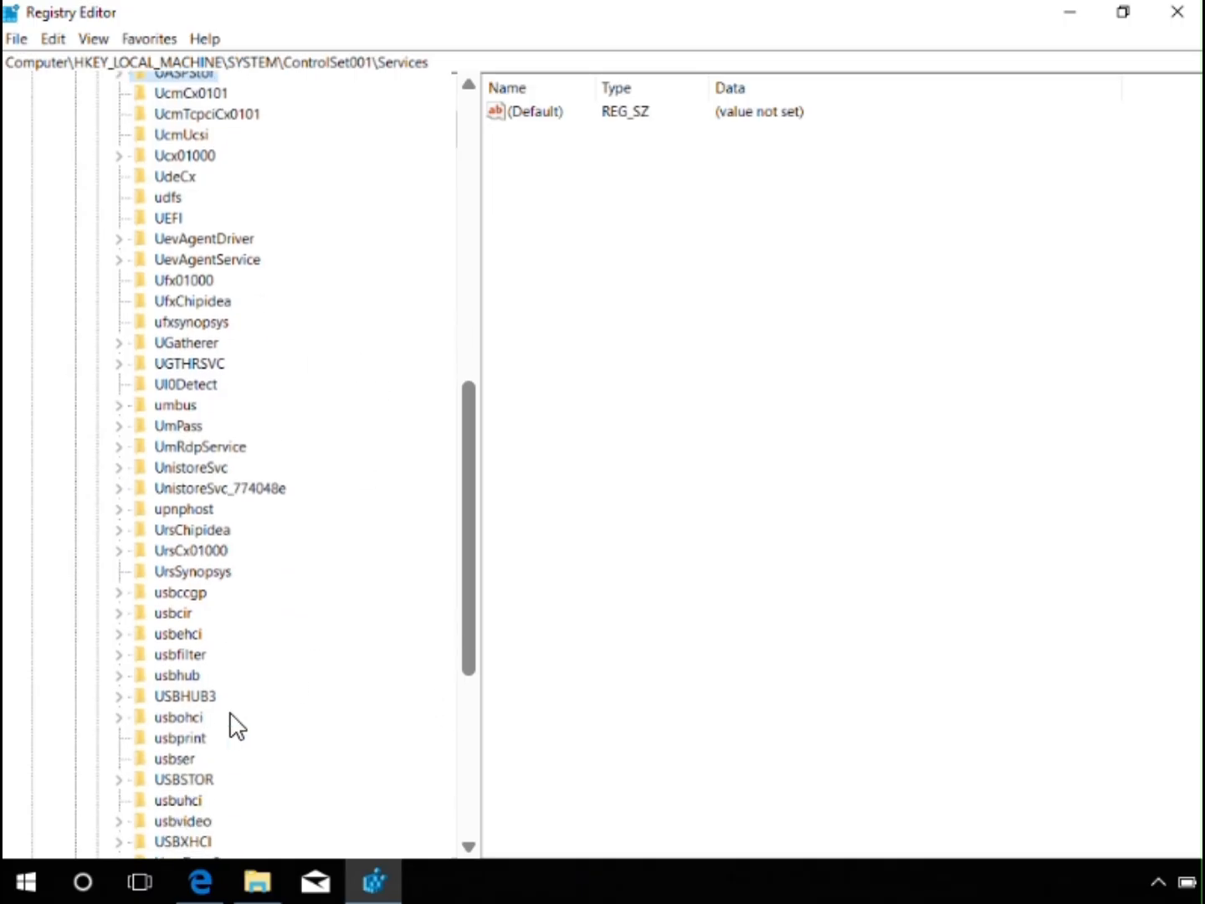
{"action": "left_click", "coordinate": [201, 780]}
{"action": "scroll", "coordinate": [199, 788], "scroll_direction": "down", "scroll_amount": 7}
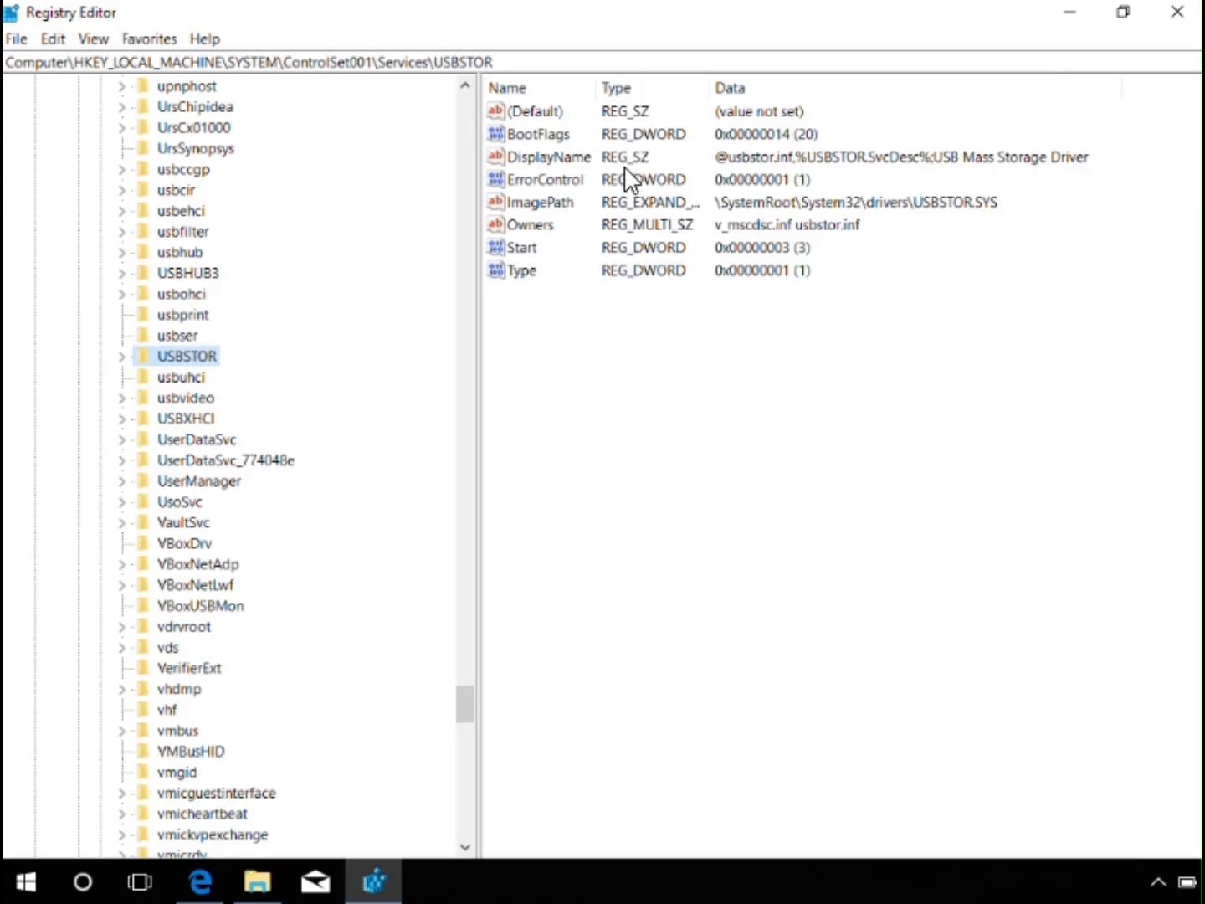
Set the USBSTOR key's Start value to 4 in hexadecimal
{"action": "double_click", "coordinate": [525, 254]}
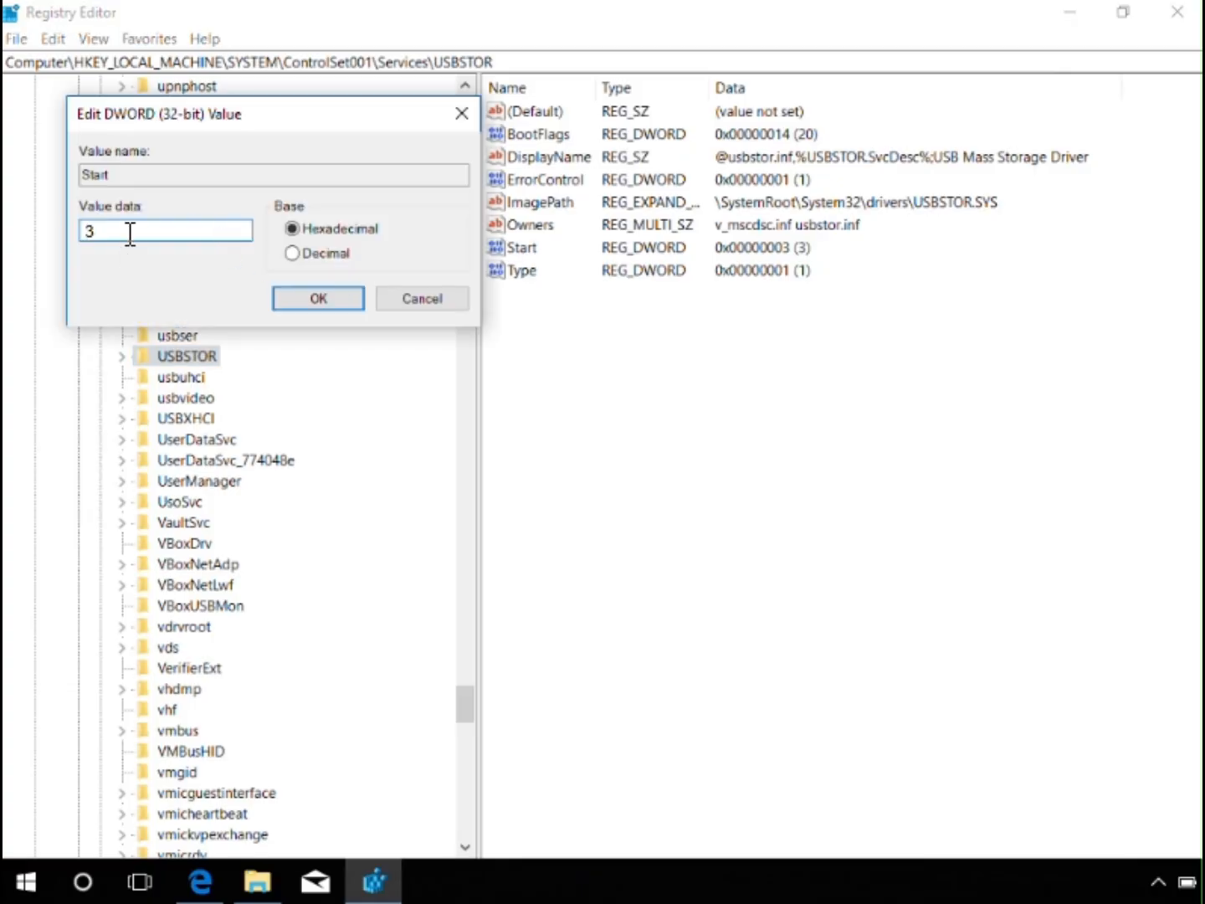
{"action": "left_click_drag", "start_coordinate": [127, 231], "coordinate": [81, 234]}
{"action": "left_click", "coordinate": [320, 299]}
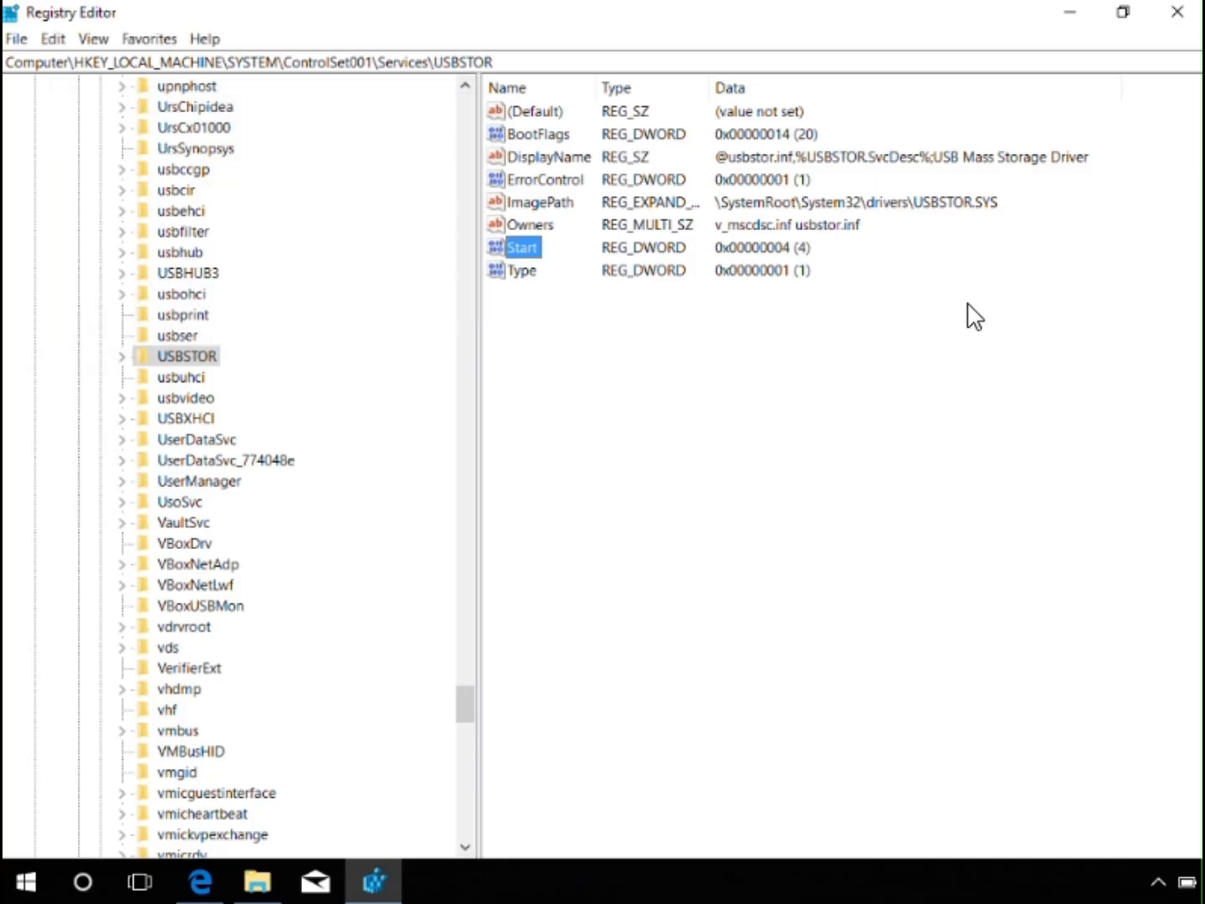
Return to the Work folder and check Project_TimeLine.xls's Send to destinations for the USB drive
{"action": "left_click", "coordinate": [1072, 19]}
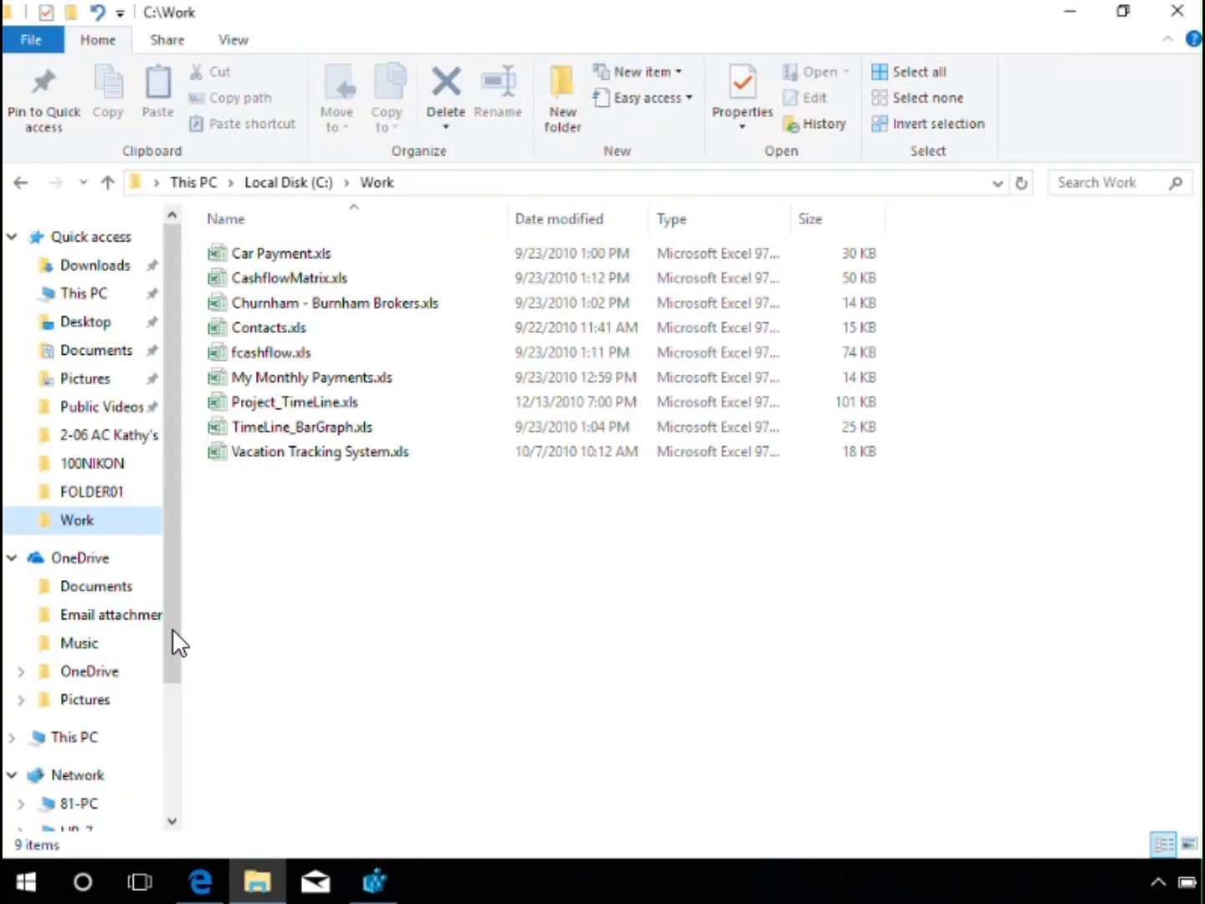
{"action": "right_click", "coordinate": [289, 403]}
{"action": "mouse_move", "coordinate": [478, 634]}
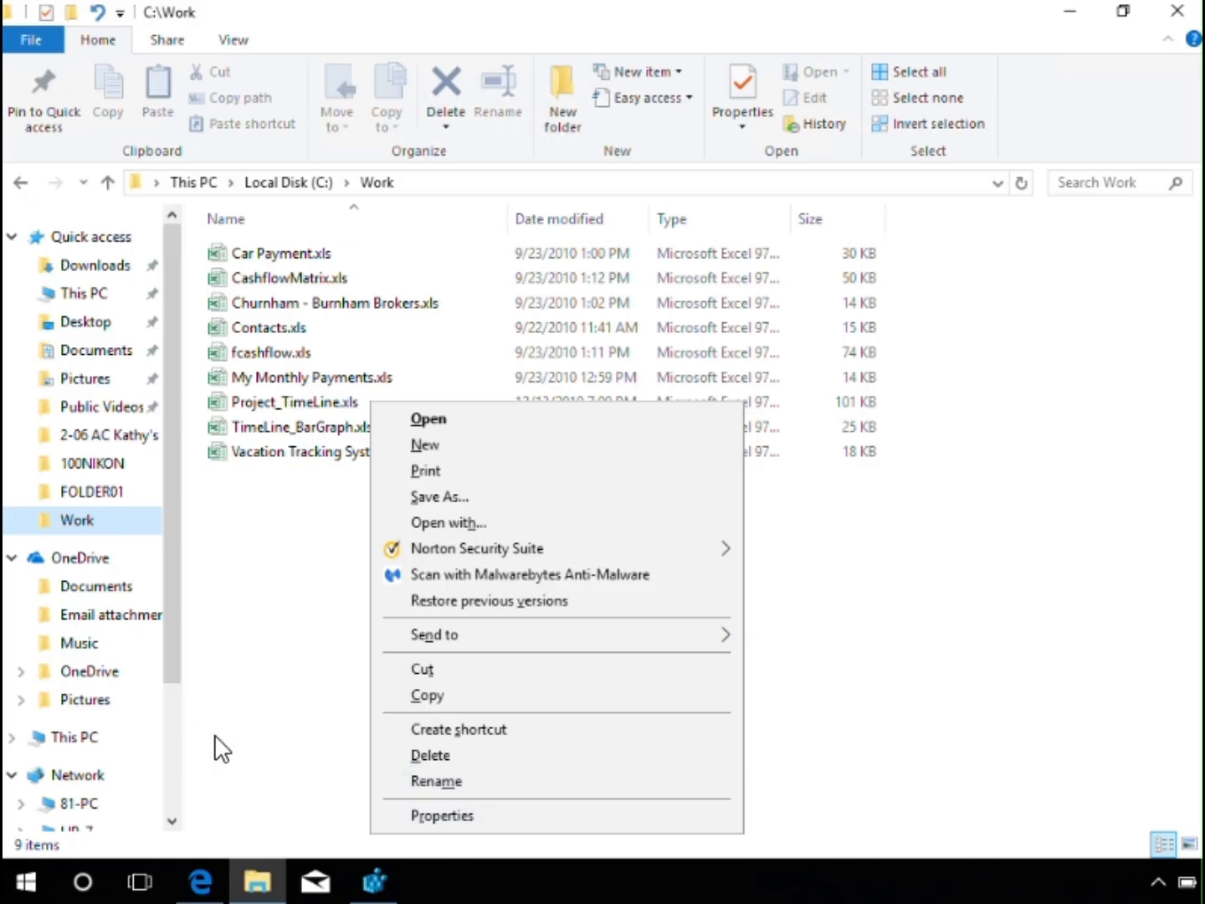
Switch to the Registry Editor, set USBSTOR's Start value to 3, and minimize the editor to return to the Work folder
{"action": "left_click", "coordinate": [371, 883]}
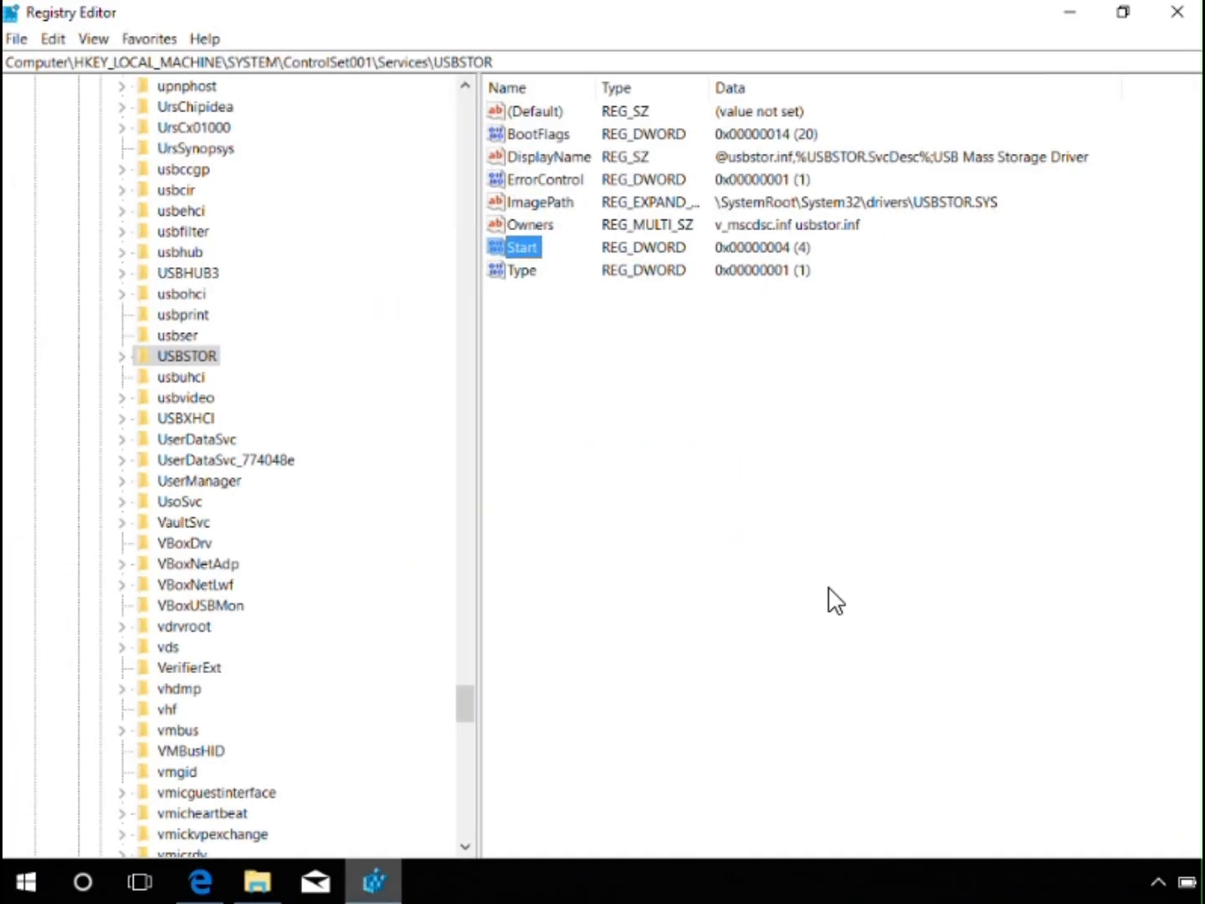
{"action": "double_click", "coordinate": [530, 246]}
{"action": "left_click_drag", "start_coordinate": [155, 227], "coordinate": [3, 238]}
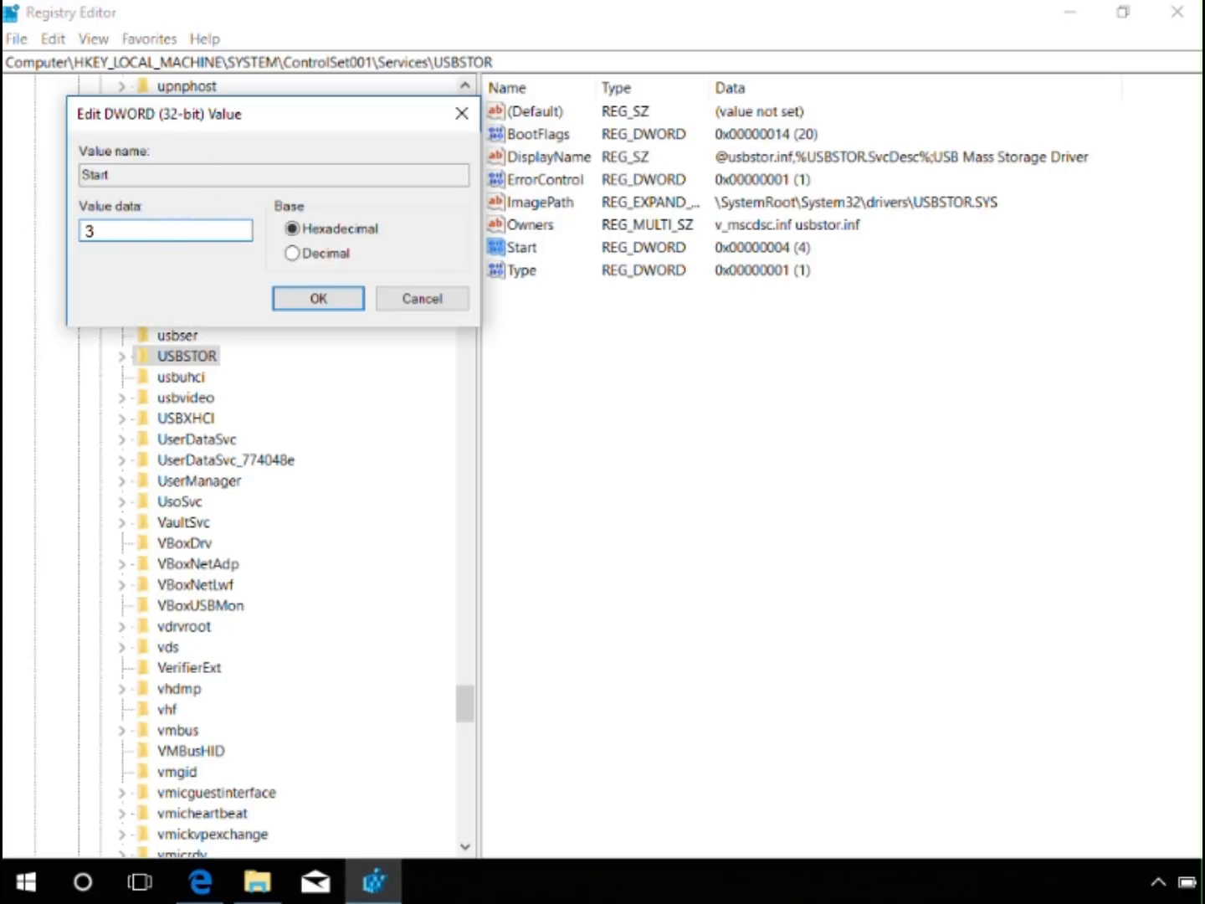
{"action": "left_click", "coordinate": [347, 296]}
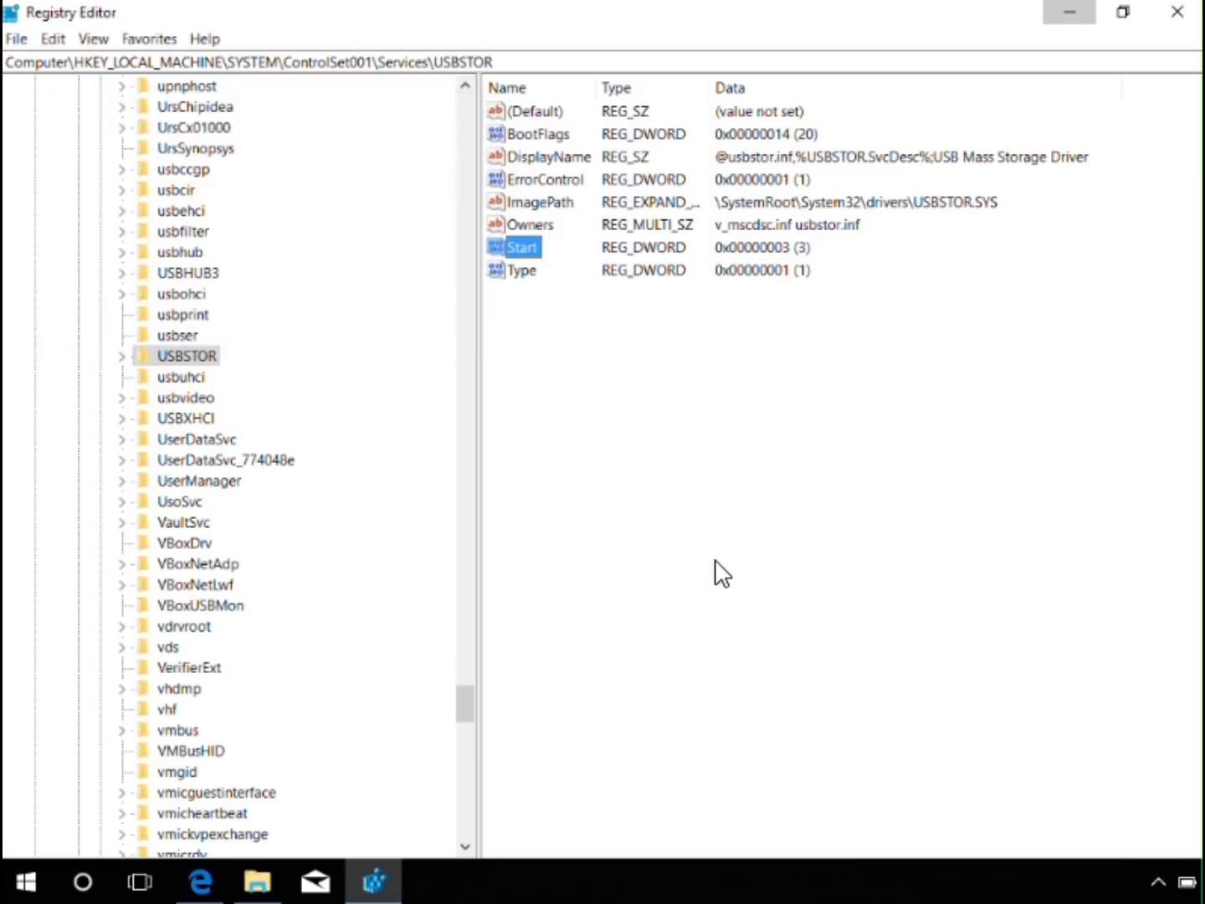
{"action": "left_click", "coordinate": [1076, 15]}
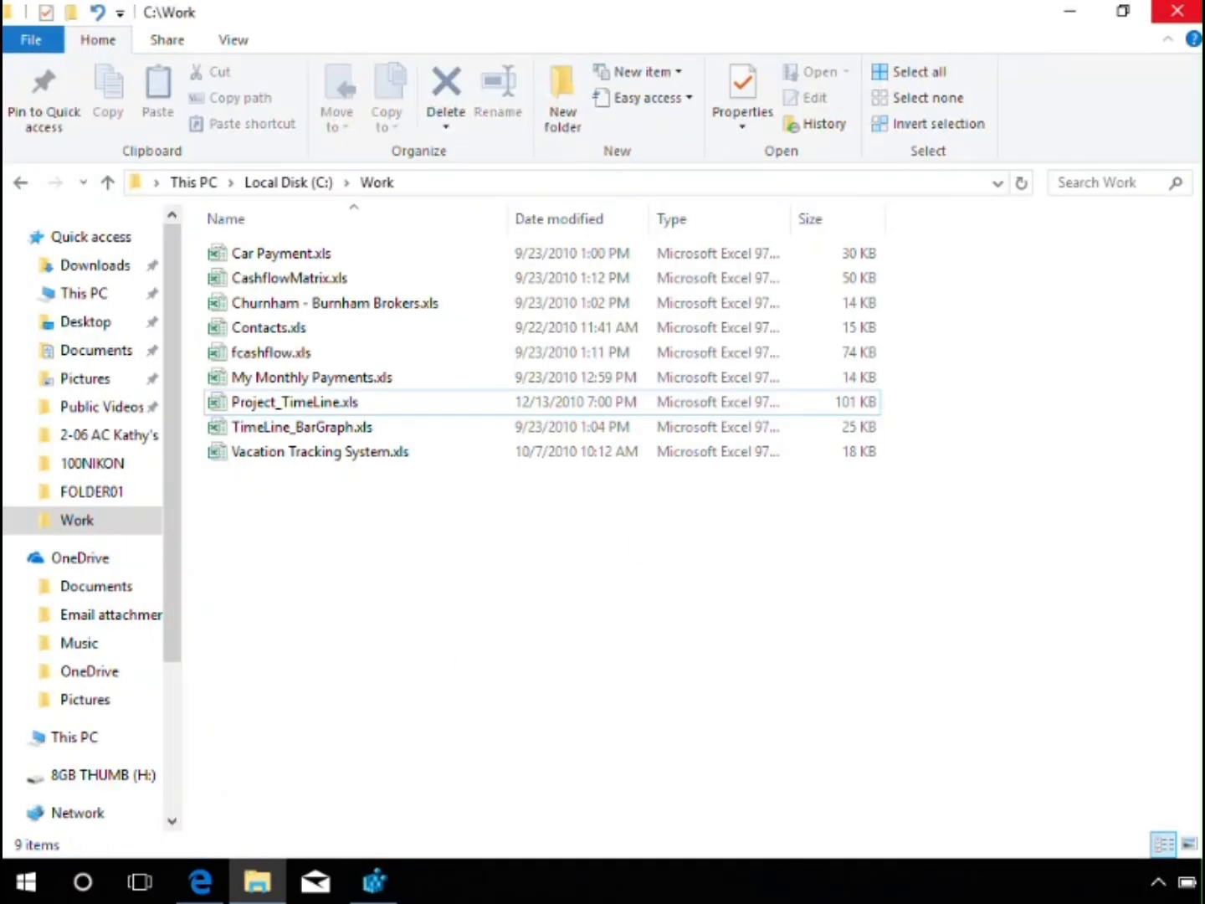